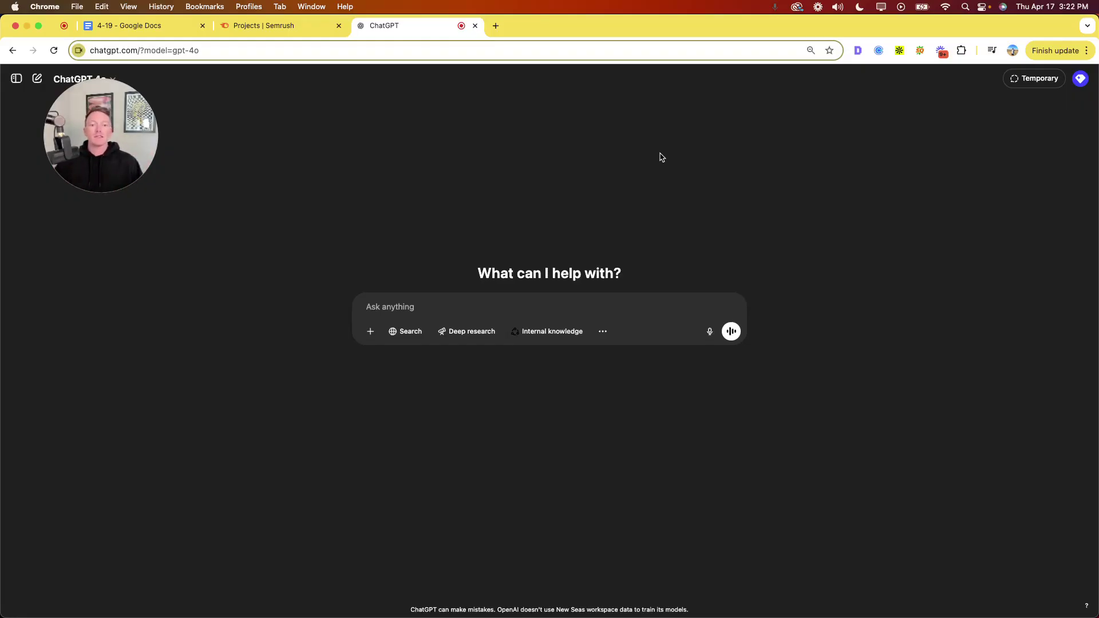
Ask which other small giftable products, beyond flowers and chocolates, suit seasonal eCommerce SEO landing pages
click(406, 307)
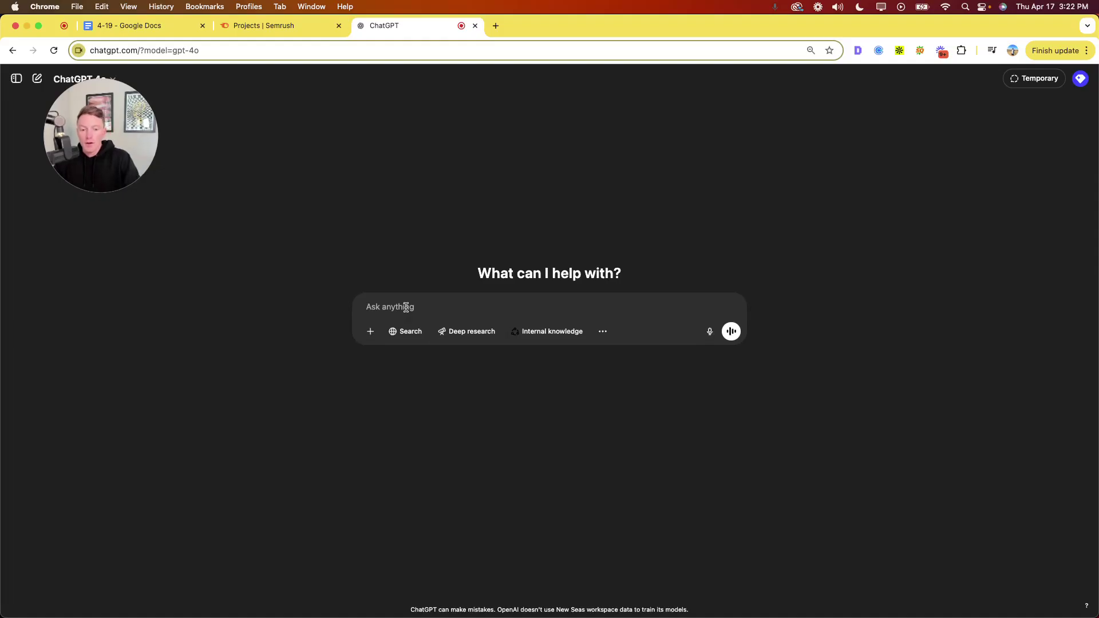
text(I want to create a list of seasonal landing pages for my eCom)
key(BackSpace)
key(BackSpace)
key(BackSpace)
key(BackSpace)
key(BackSpace)
key(BackSpace)
key(BackSpace)
text(an eCommerce seo strategy, I'm thinking small giftable products like flowers)
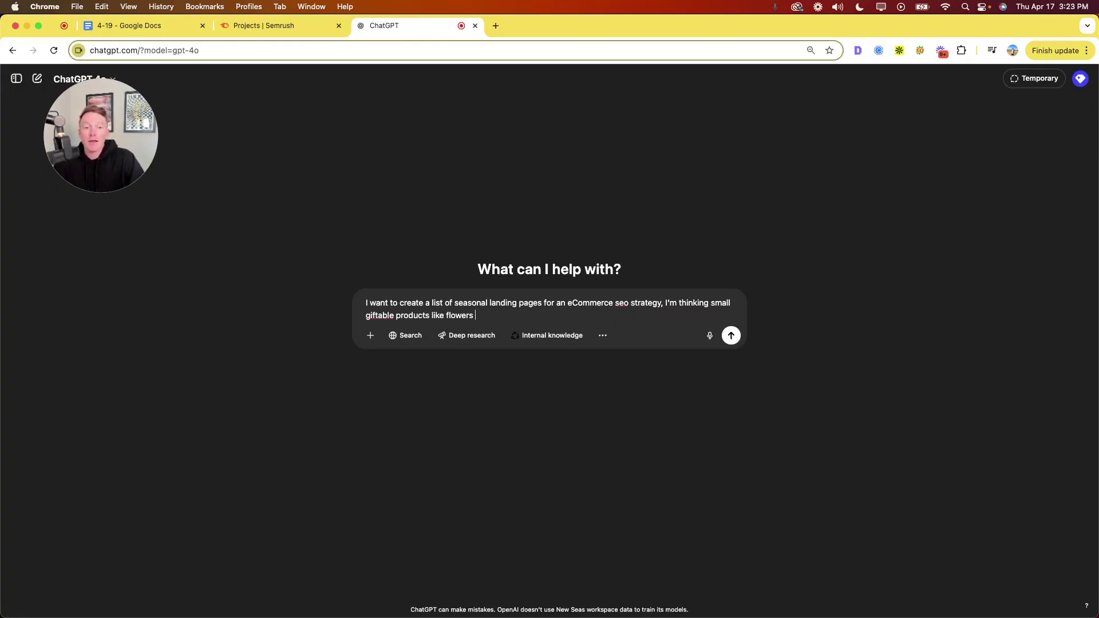
text(and chco)
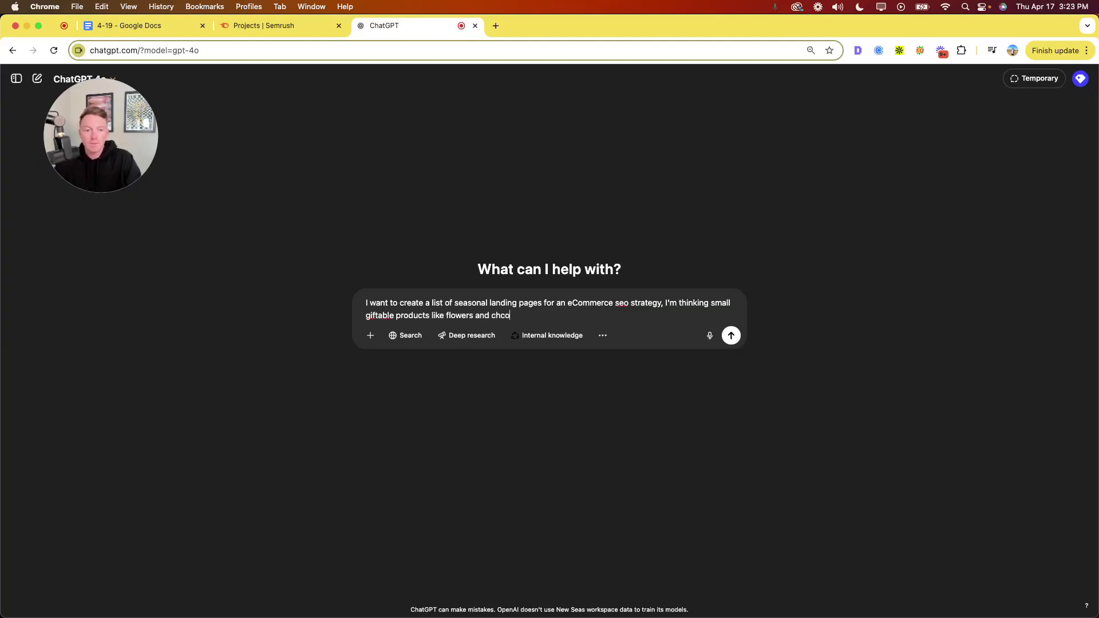
key(BackSpace)
key(BackSpace)
text(ocolates)
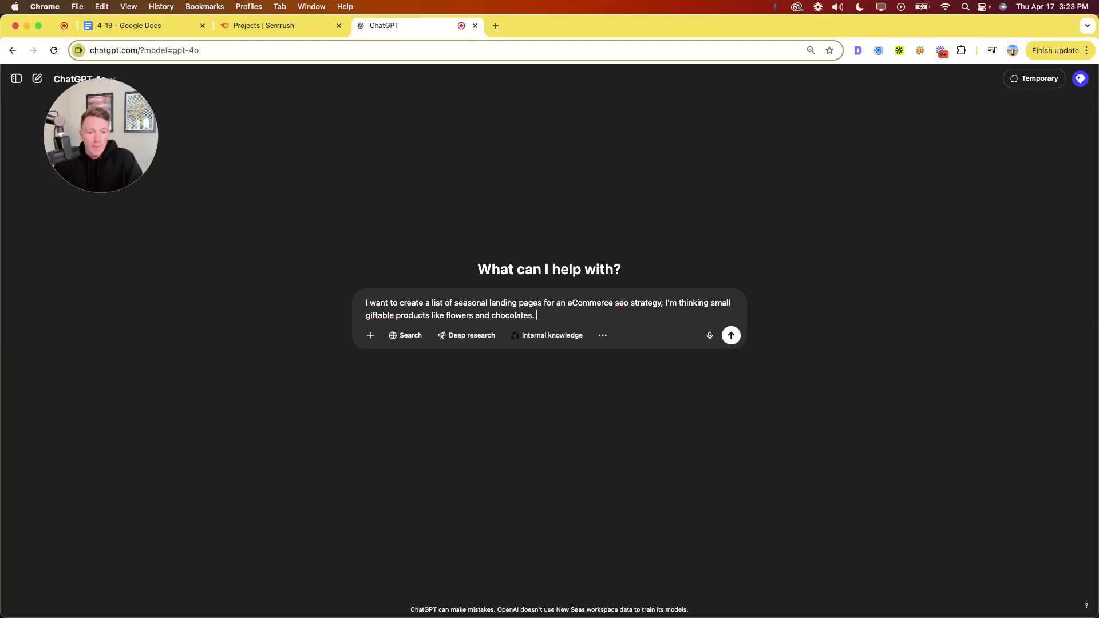
text(. Give me)
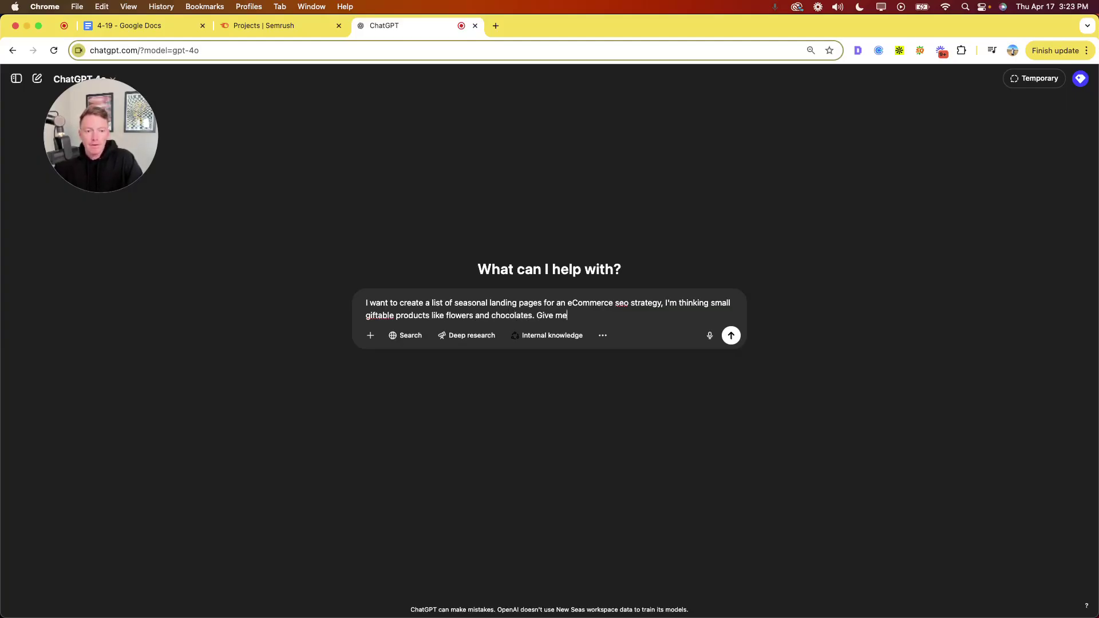
text( a list of other prod)
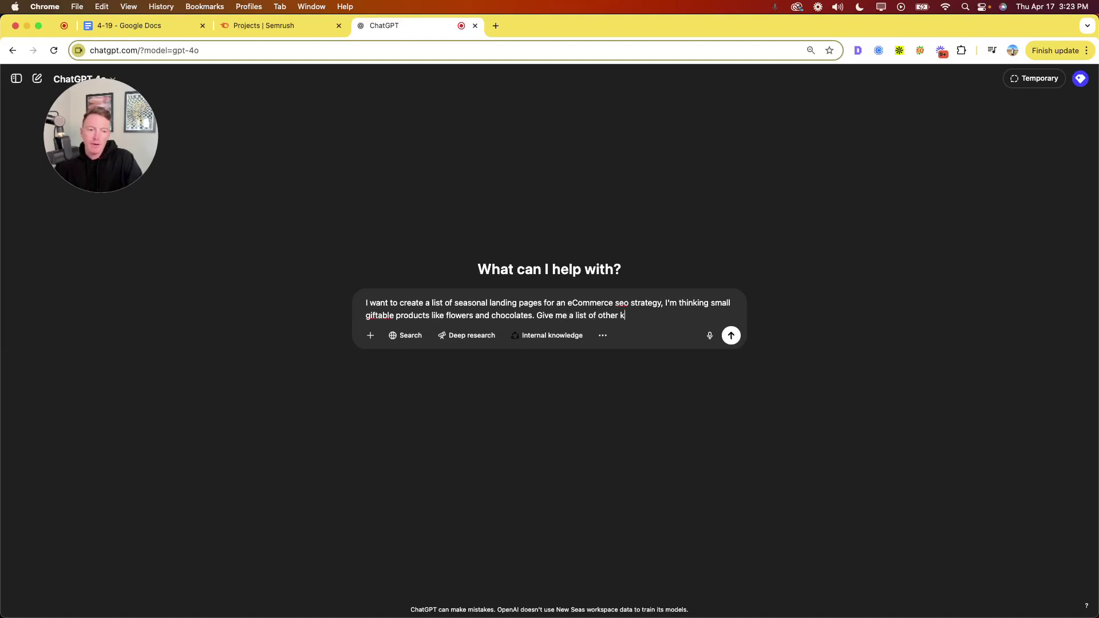
text(ucts this woiu)
key(BackSpace)
key(BackSpace)
text(uld work for.)
key(Return)
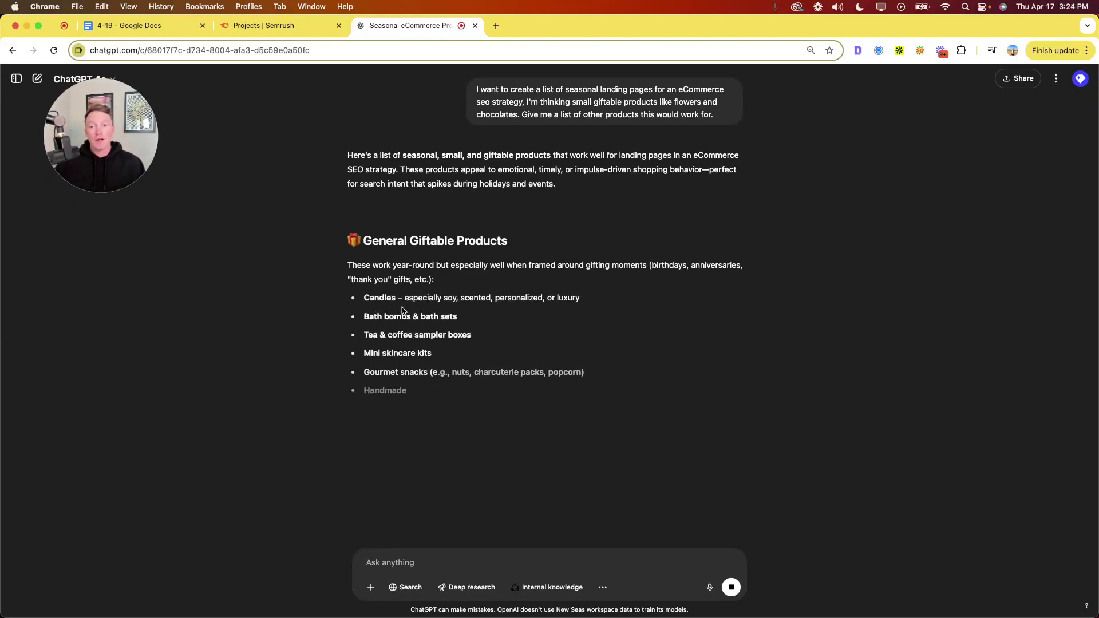
Scroll through the finished reply's seasonal product lists down to the Seasonal Landing Page Examples
scroll(372, 298, down, 2)
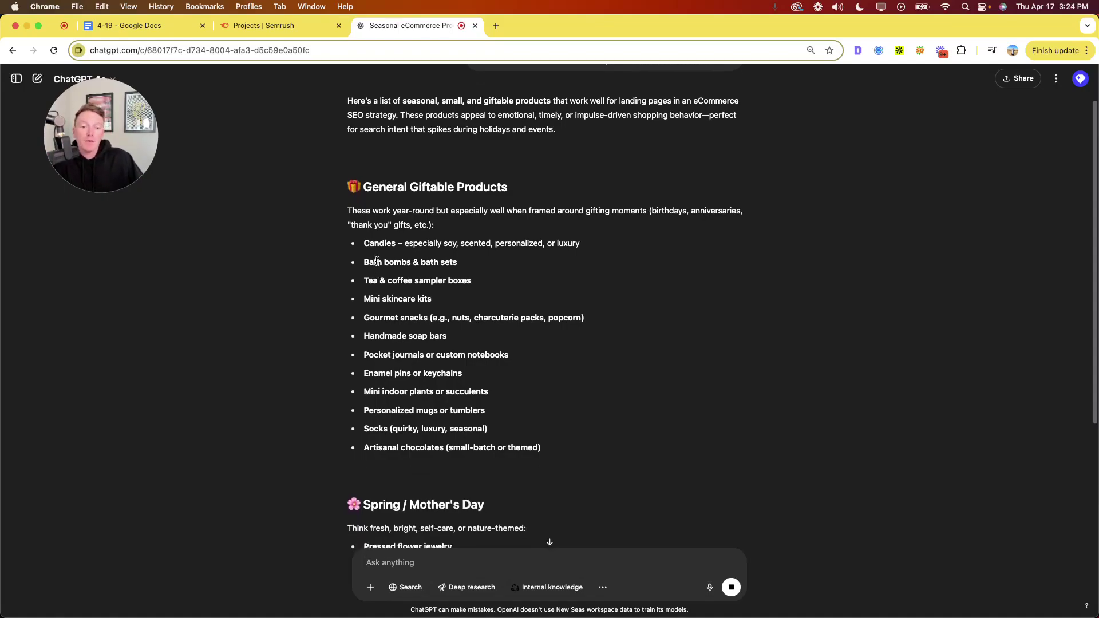
scroll(378, 270, down, 1)
scroll(380, 272, down, 1)
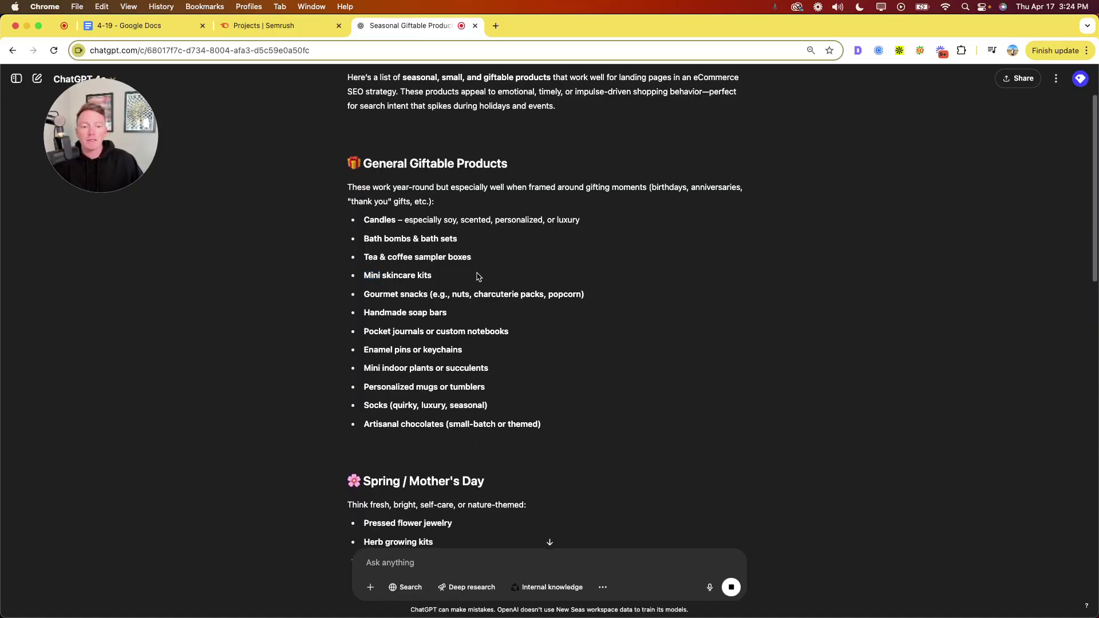
scroll(372, 268, down, 1)
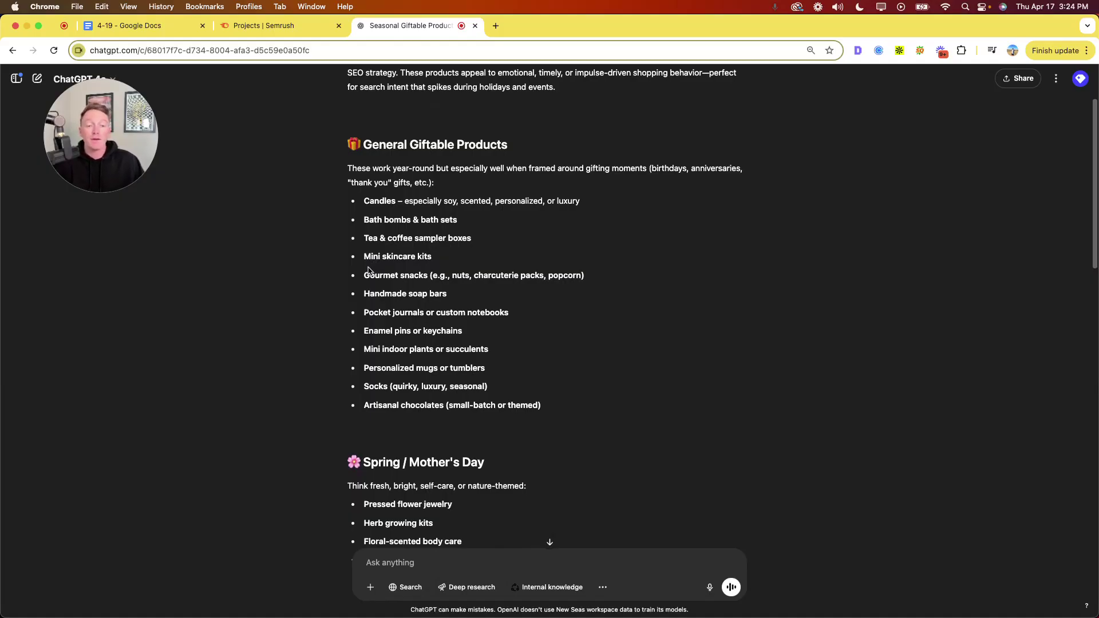
scroll(369, 270, down, 2)
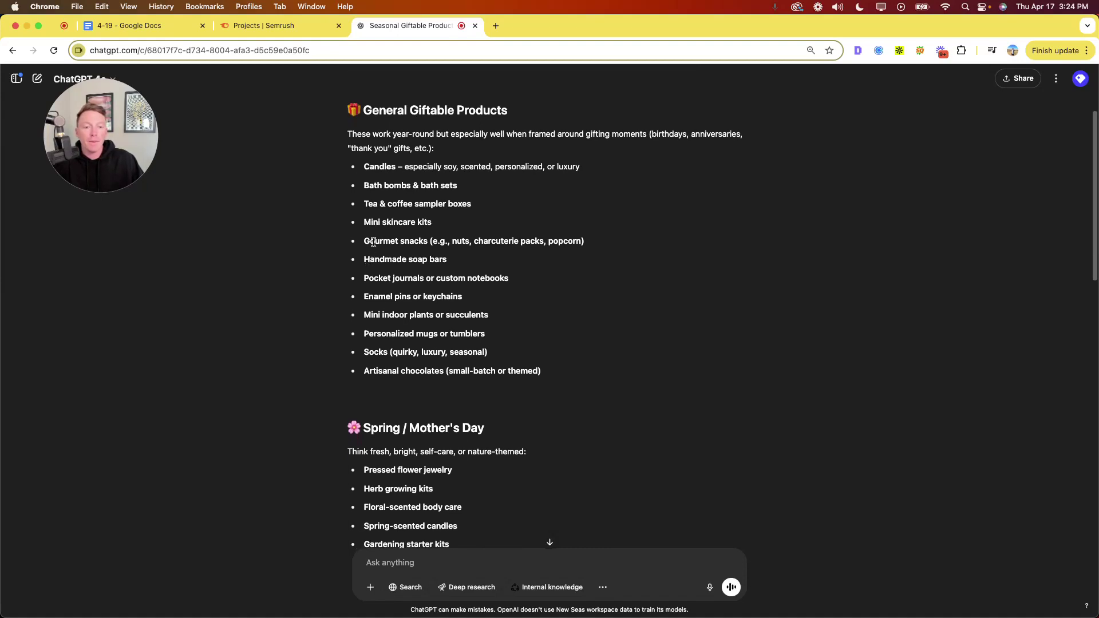
scroll(374, 245, down, 5)
scroll(378, 248, up, 3)
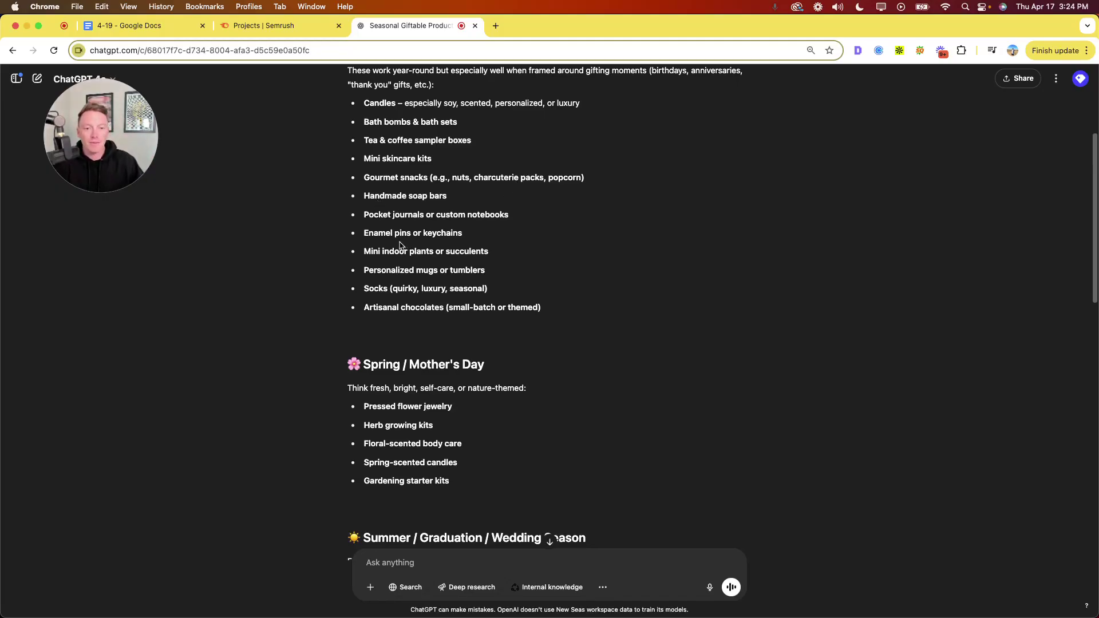
scroll(391, 246, down, 1)
scroll(391, 250, down, 1)
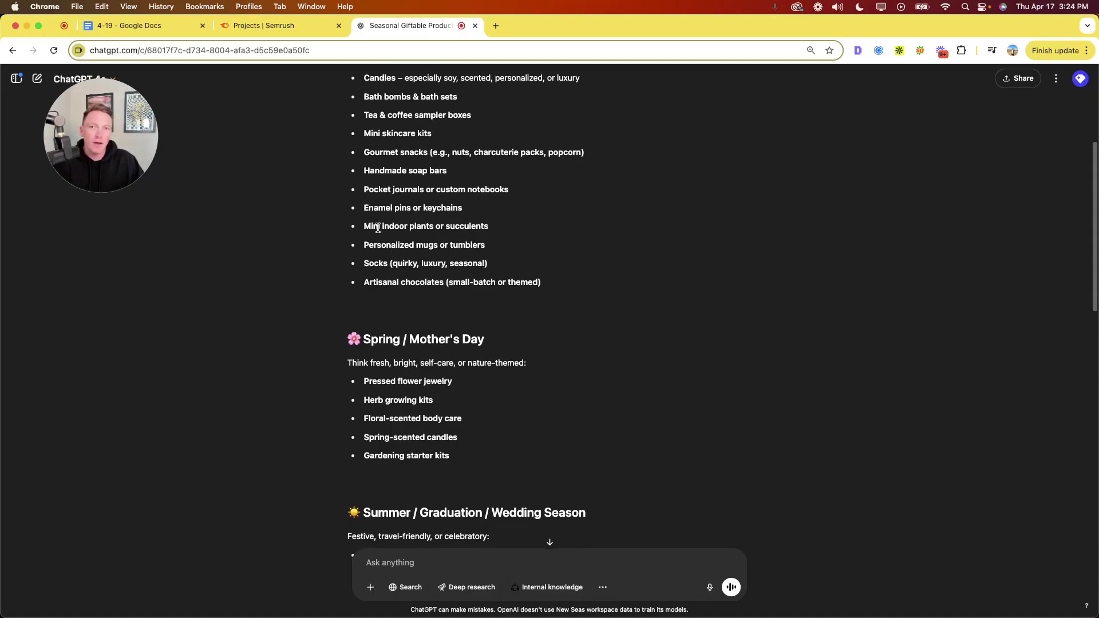
scroll(380, 252, up, 1)
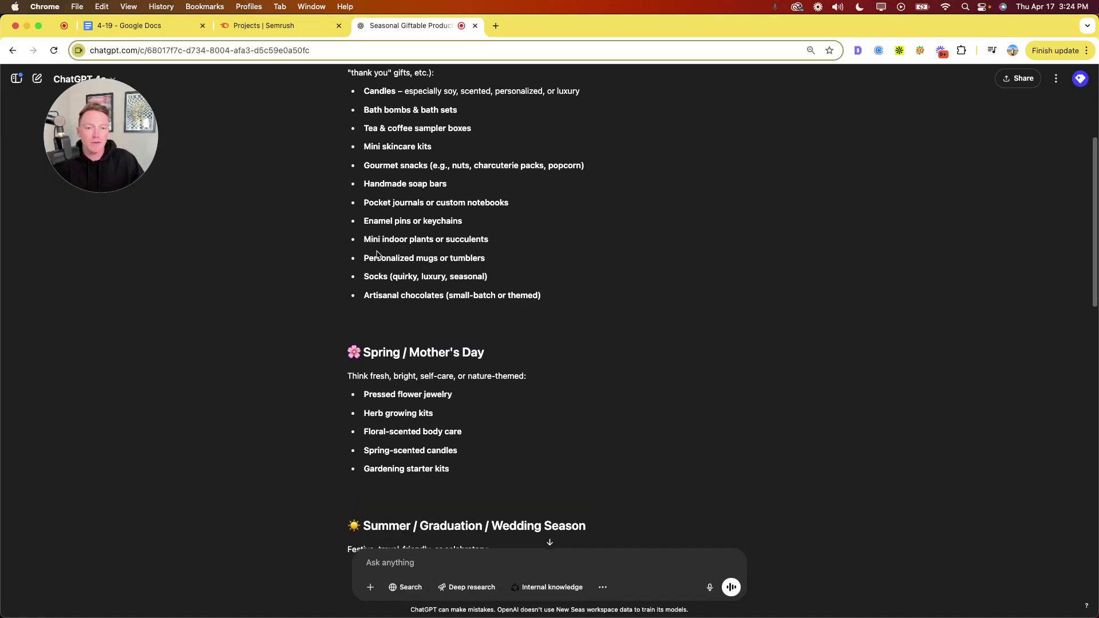
scroll(382, 274, down, 1)
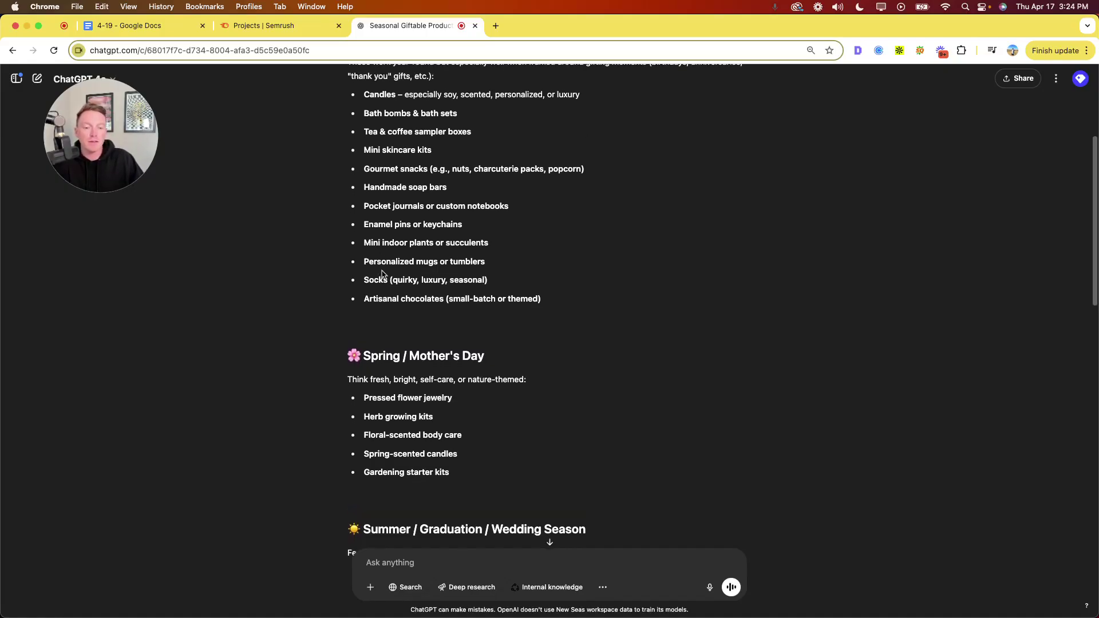
scroll(383, 273, down, 2)
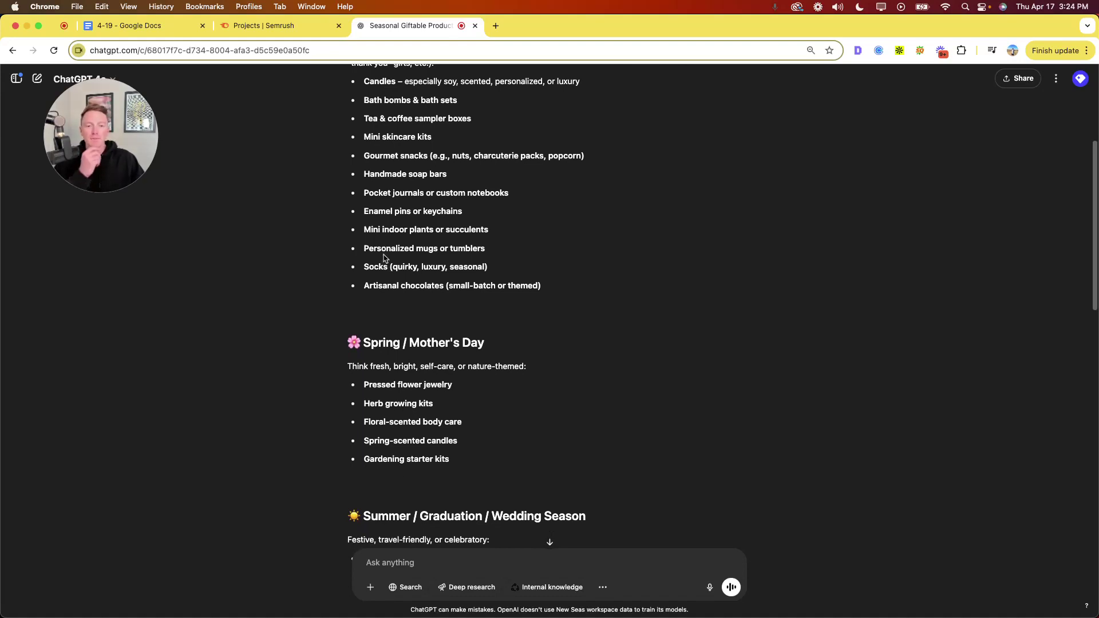
scroll(383, 257, down, 1)
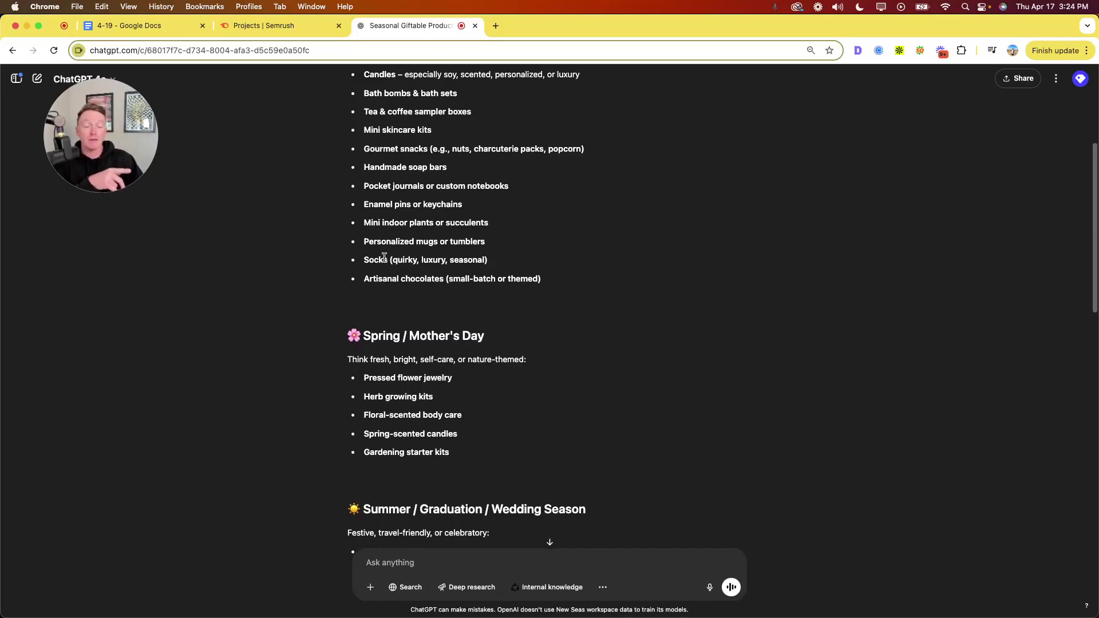
scroll(384, 258, down, 1)
scroll(384, 257, down, 1)
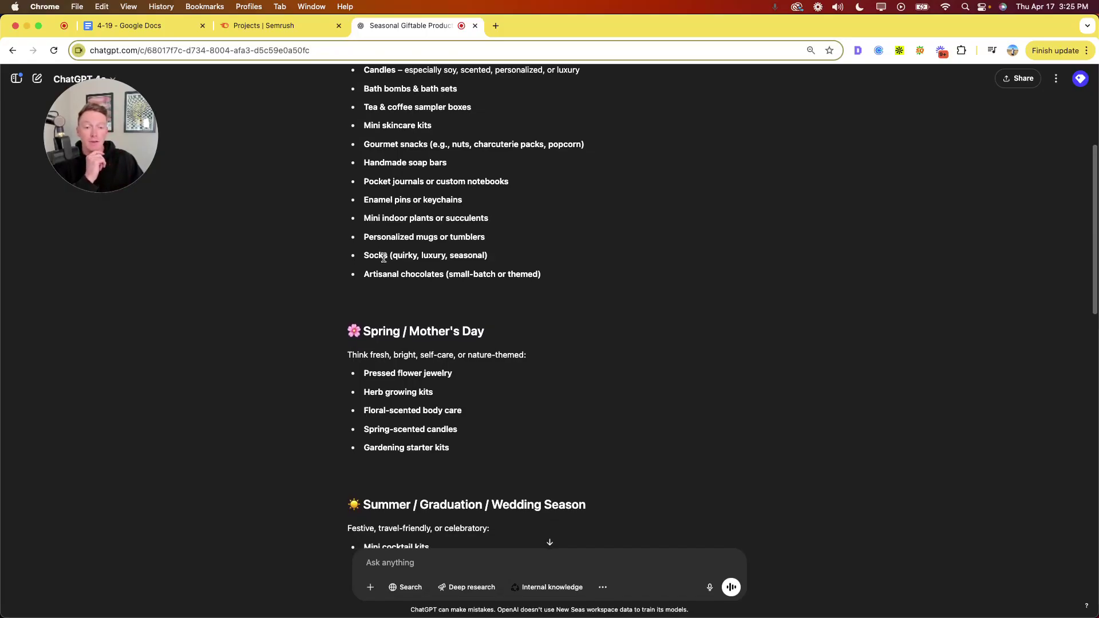
scroll(384, 257, down, 1)
scroll(383, 259, down, 4)
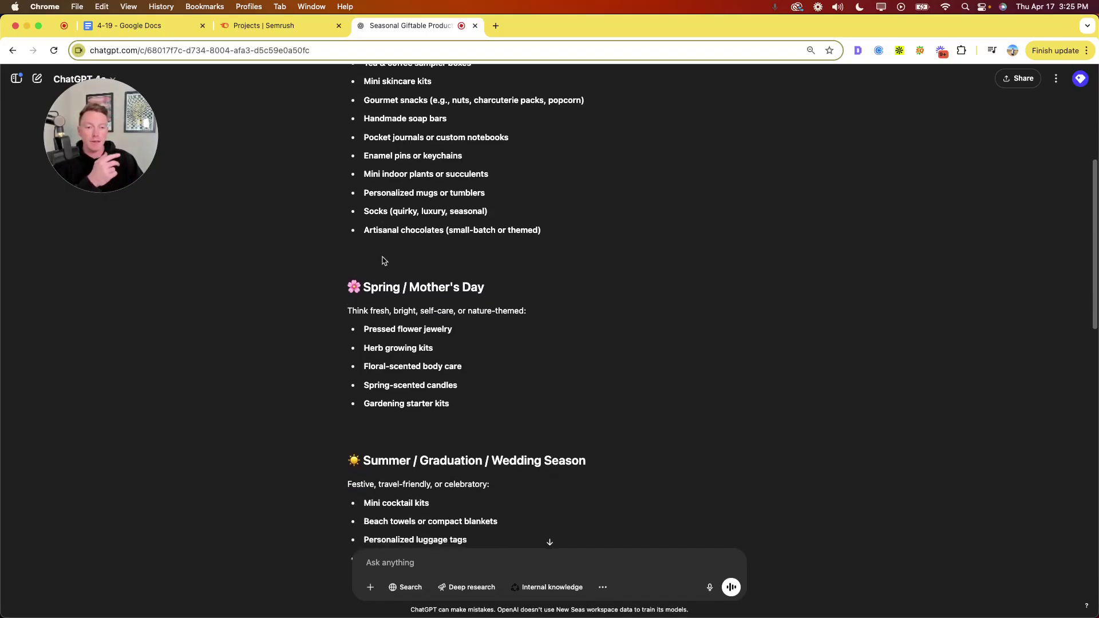
scroll(383, 257, down, 1)
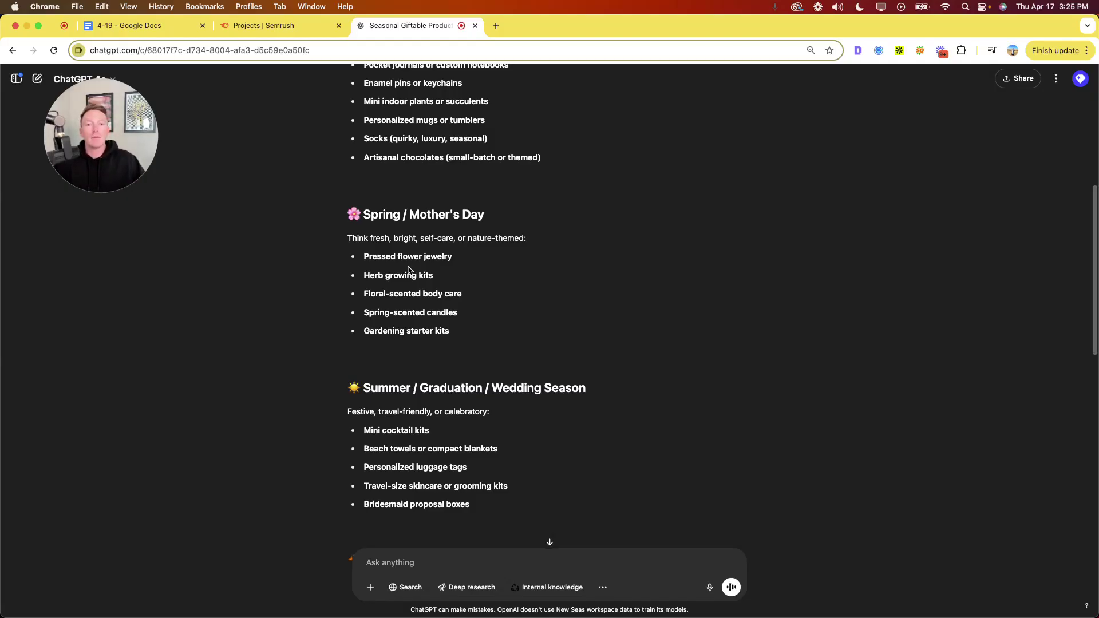
scroll(409, 269, up, 2)
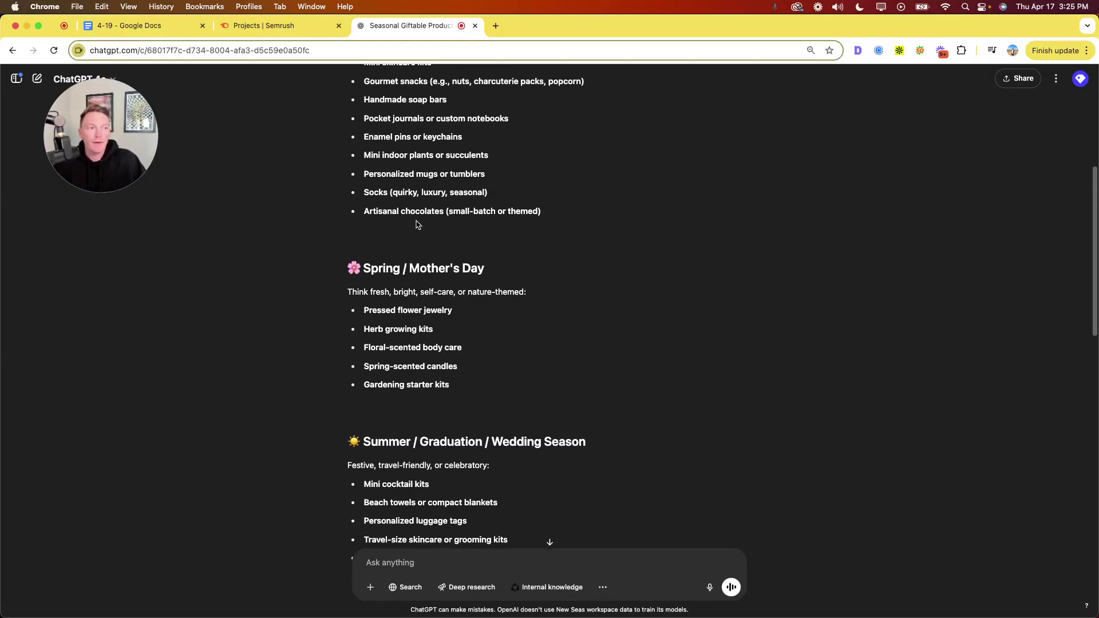
scroll(417, 225, up, 5)
scroll(417, 227, down, 1)
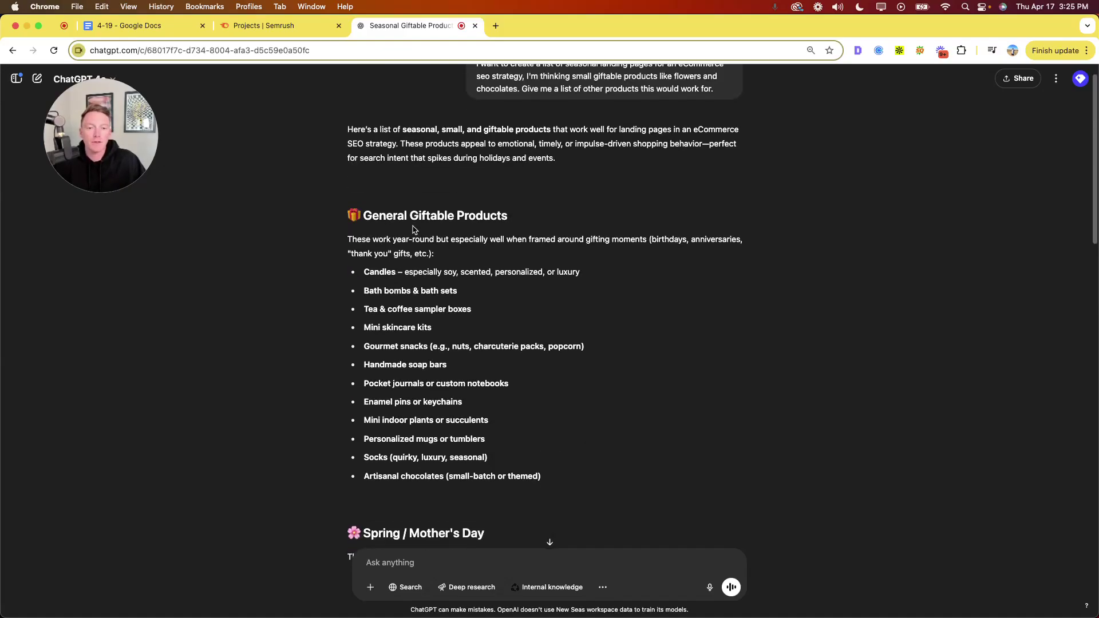
scroll(417, 228, down, 1)
scroll(409, 234, up, 2)
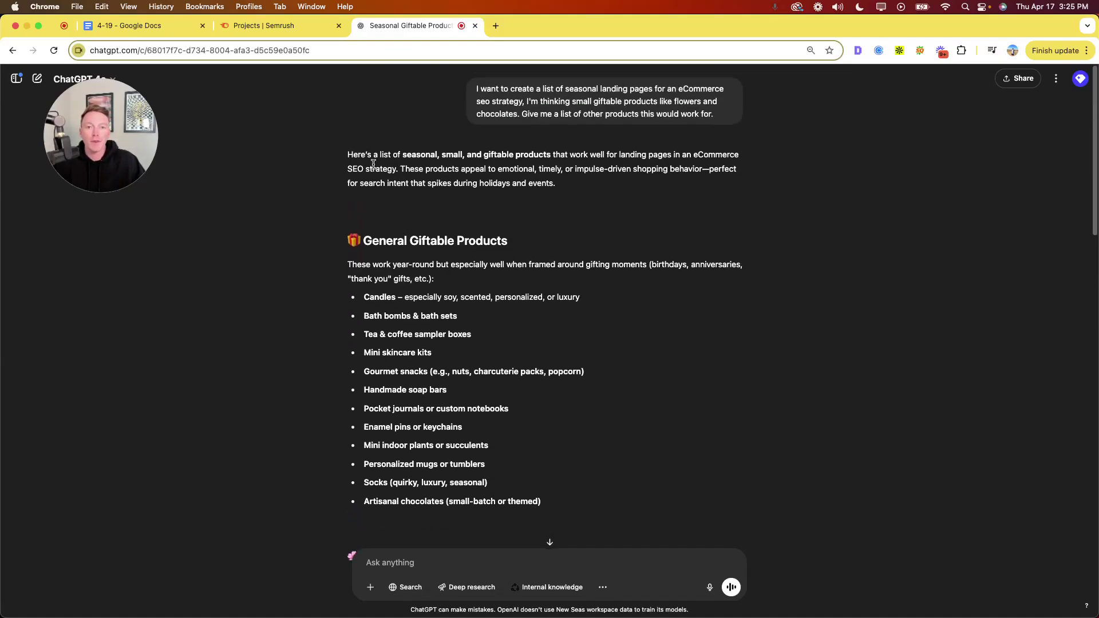
scroll(407, 240, down, 2)
scroll(572, 218, down, 5)
scroll(581, 238, down, 12)
Request every seasonal flower and chocolate keyword, grouped by category and comma-separated within each
click(391, 562)
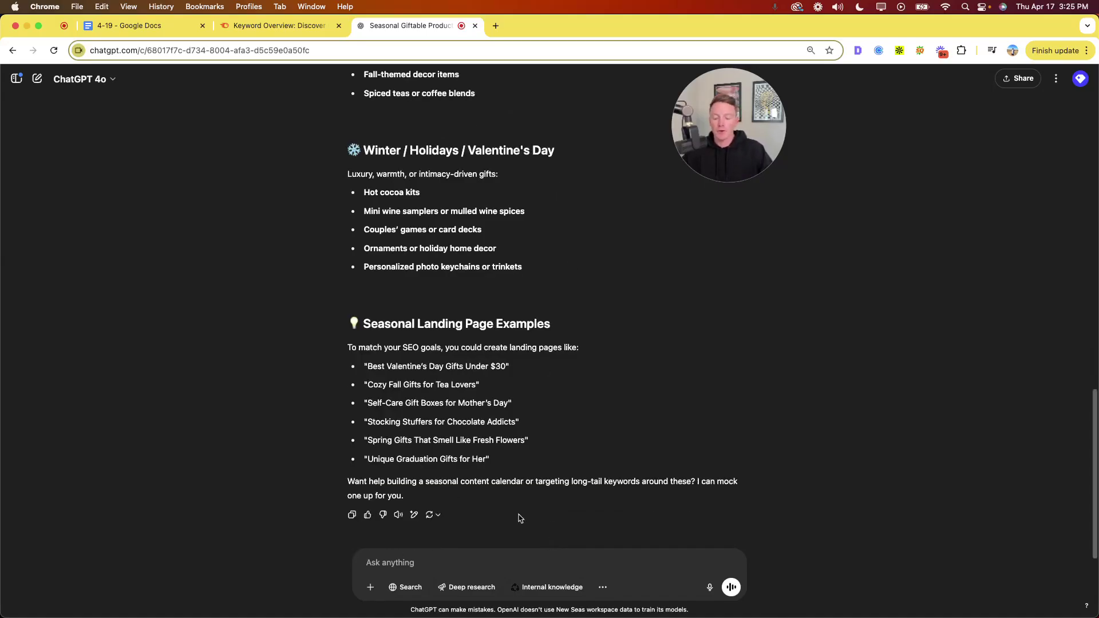
text(Give me al l)
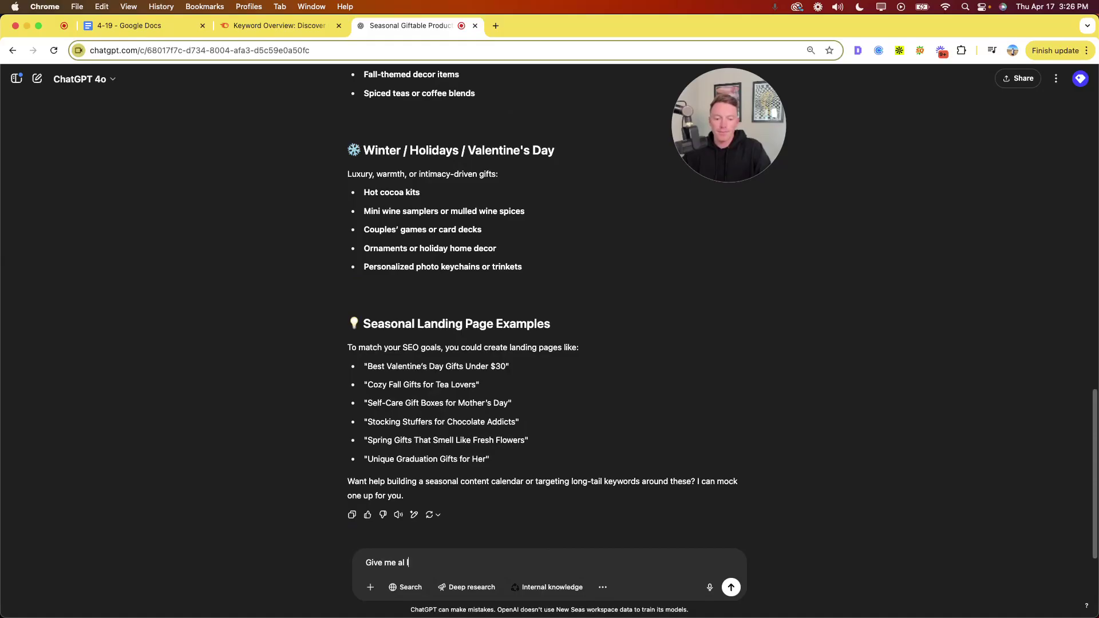
key(BackSpace)
text(list of every seasonal keyword you can think of for both flowerr)
key(BackSpace)
text(s and chco)
key(BackSpace)
key(BackSpace)
text(ocolates, )
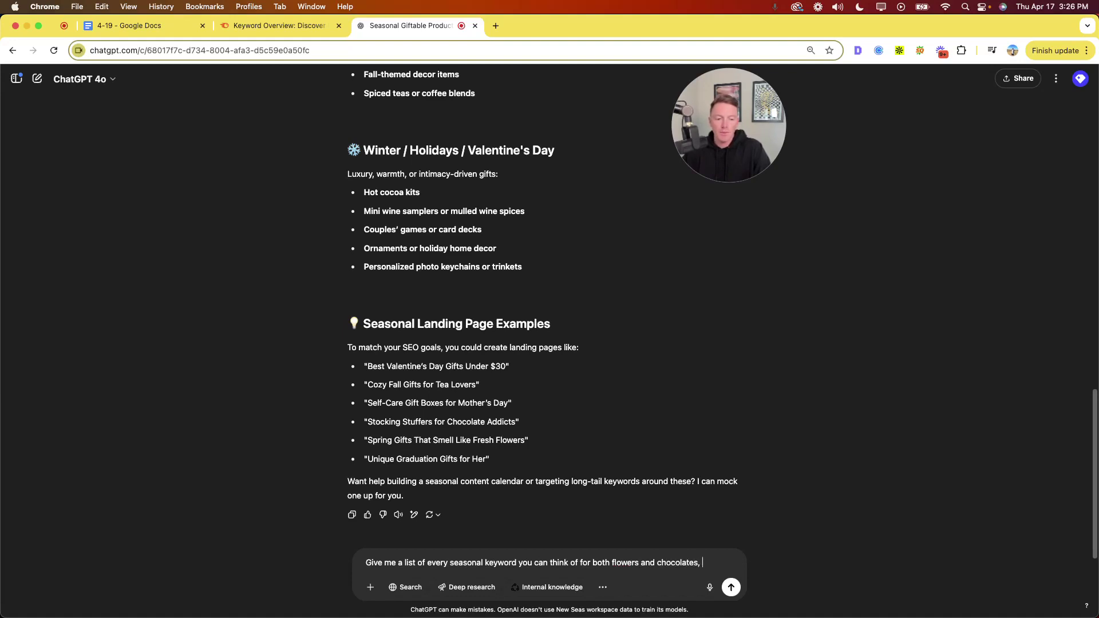
text(separate the)
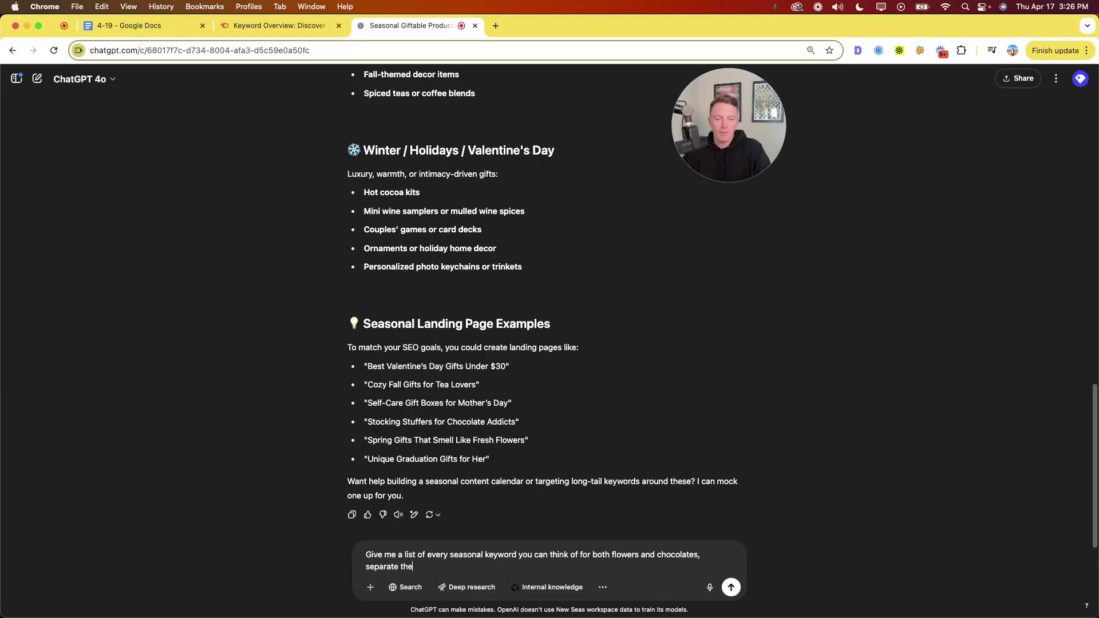
text(m by chocolates and flowers and )
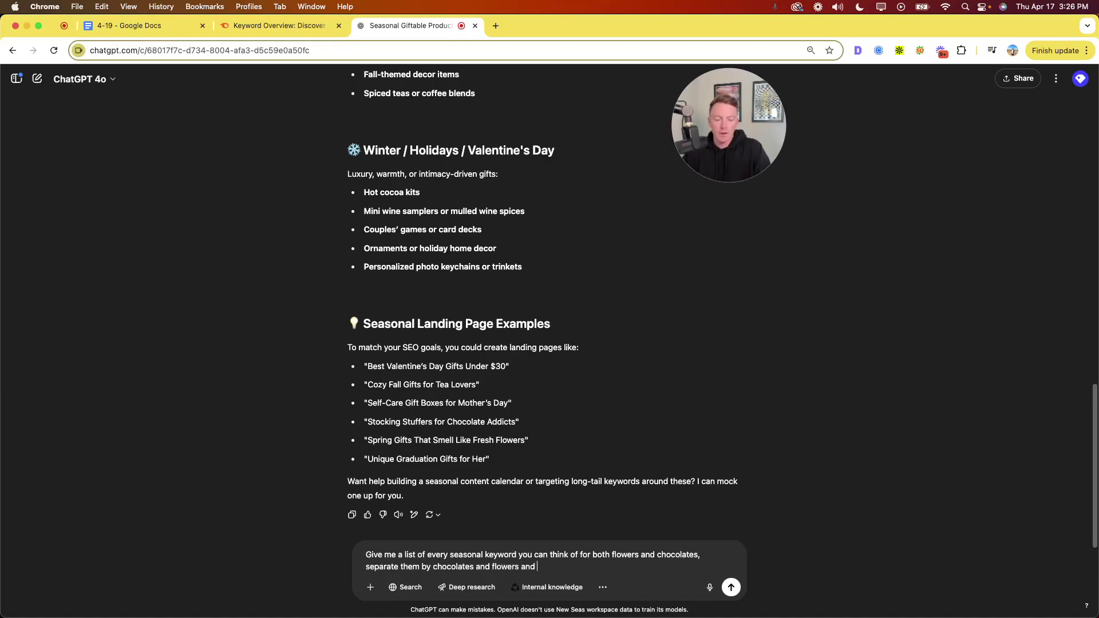
text(within each category separate th)
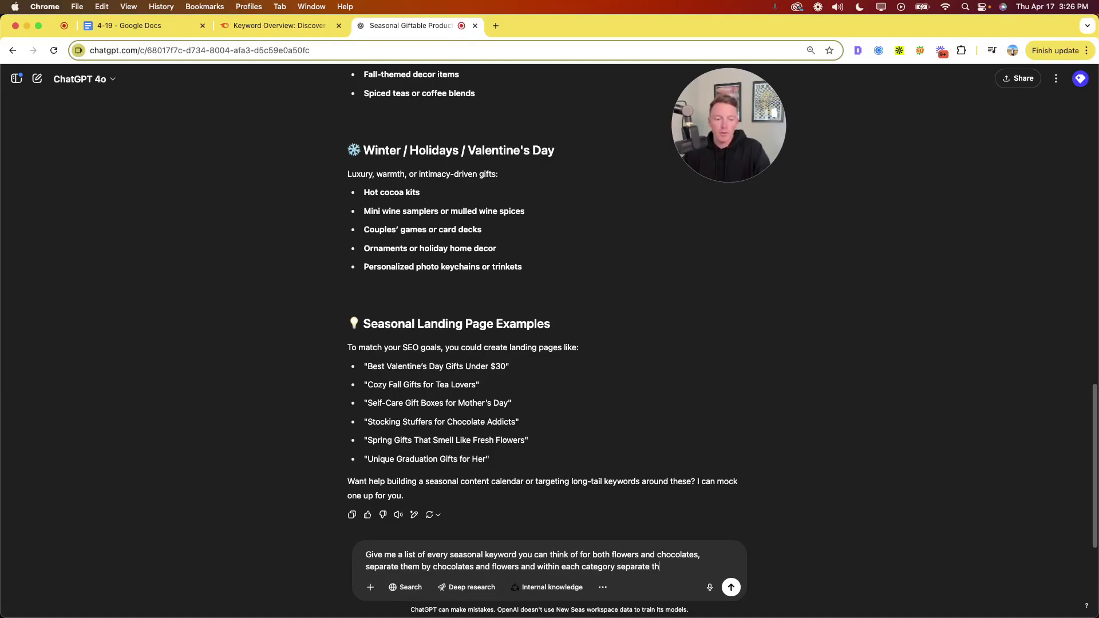
text(em by comma.)
Add a second line covering every major holiday, seasons and birthdays like a 40th, then send
key(shift+Return)
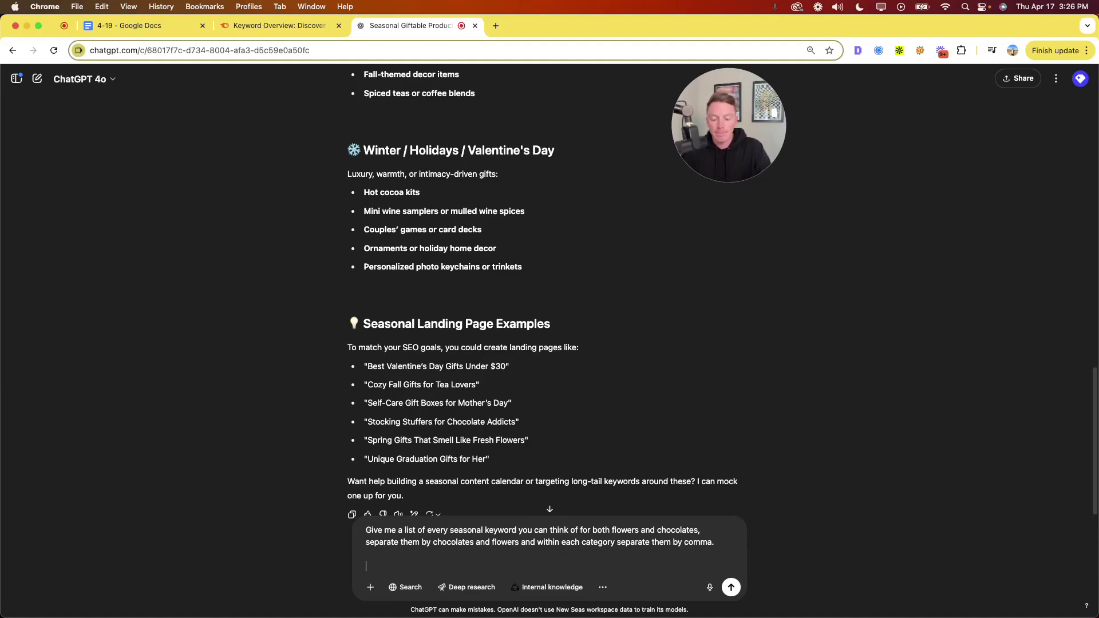
text(Exa)
key(BackSpace)
key(BackSpace)
key(BackSpace)
text(Ex)
key(BackSpace)
key(BackSpace)
text(List every )
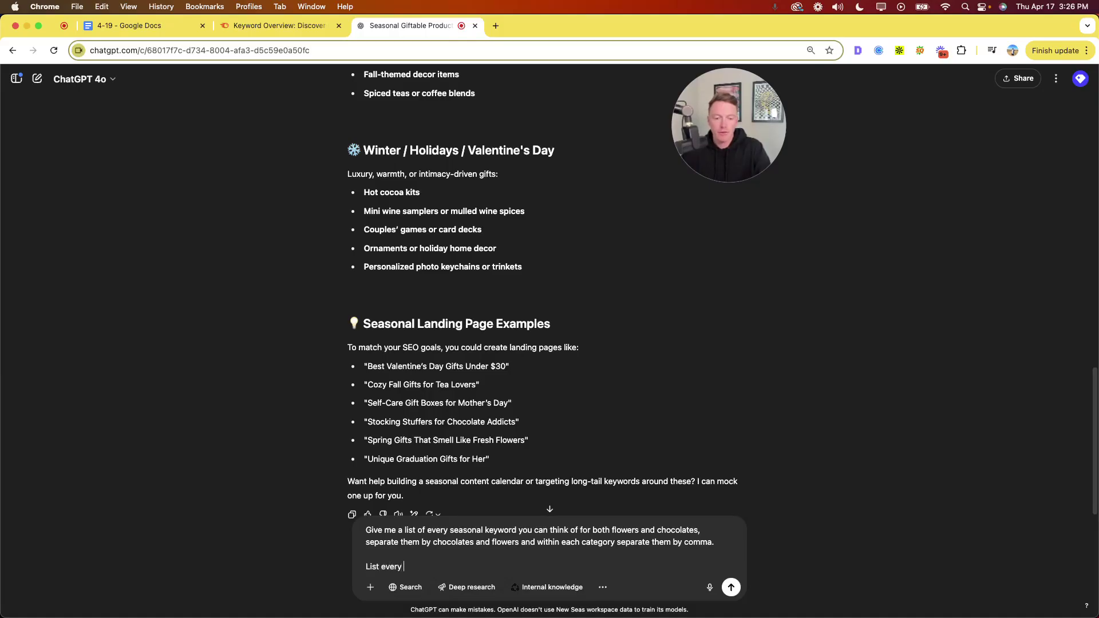
text(major holiday )
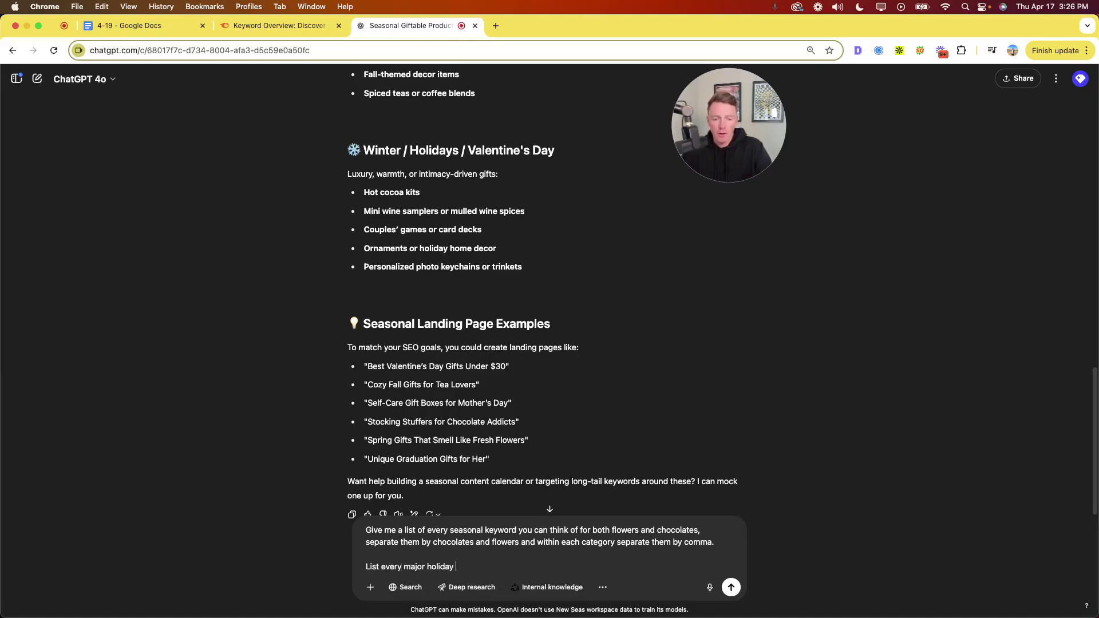
text(plus seasons and e)
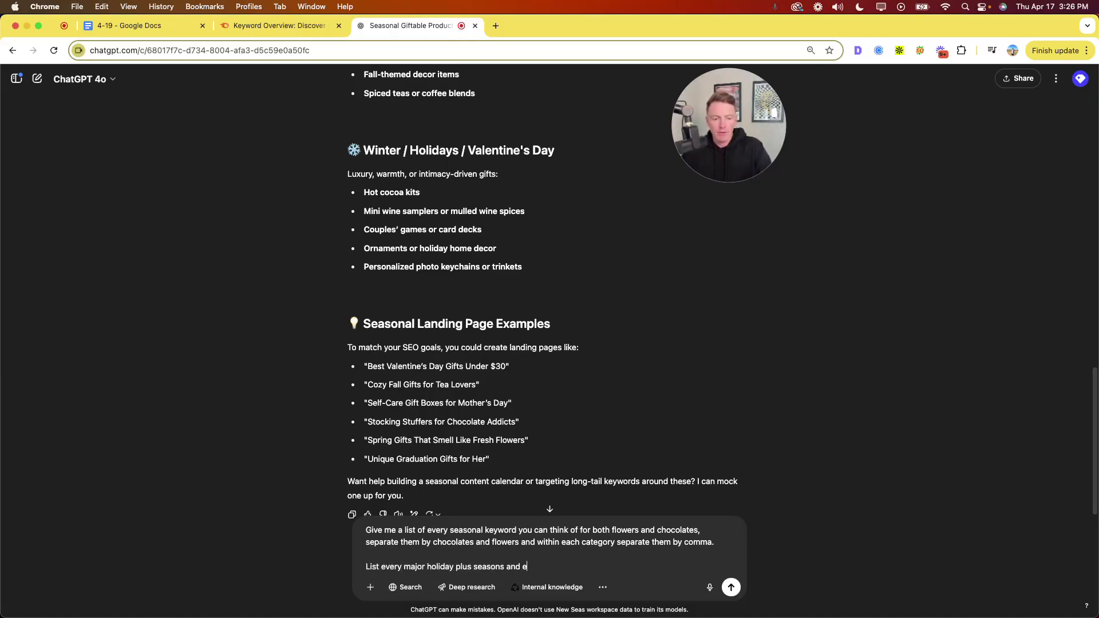
text(ven birthdays, e)
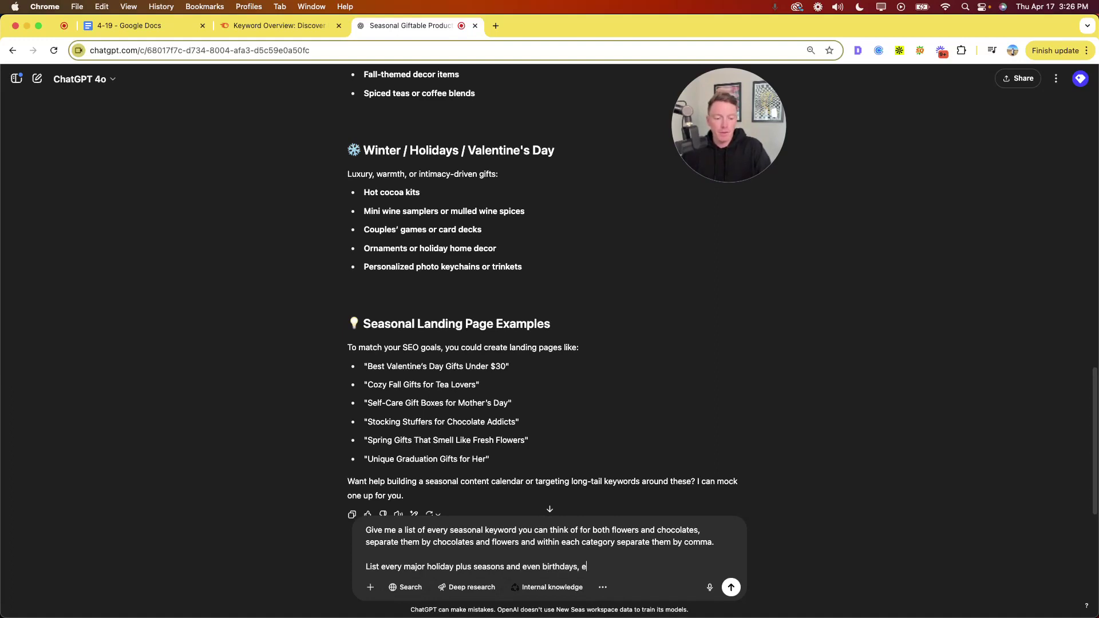
text(ven something lik)
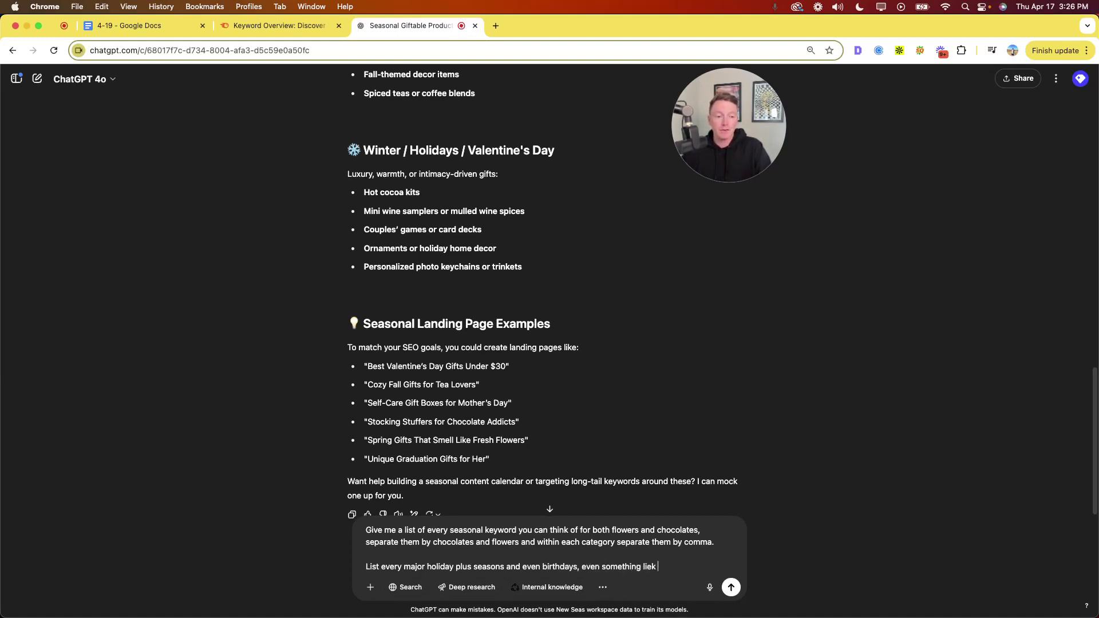
text(e 40th b)
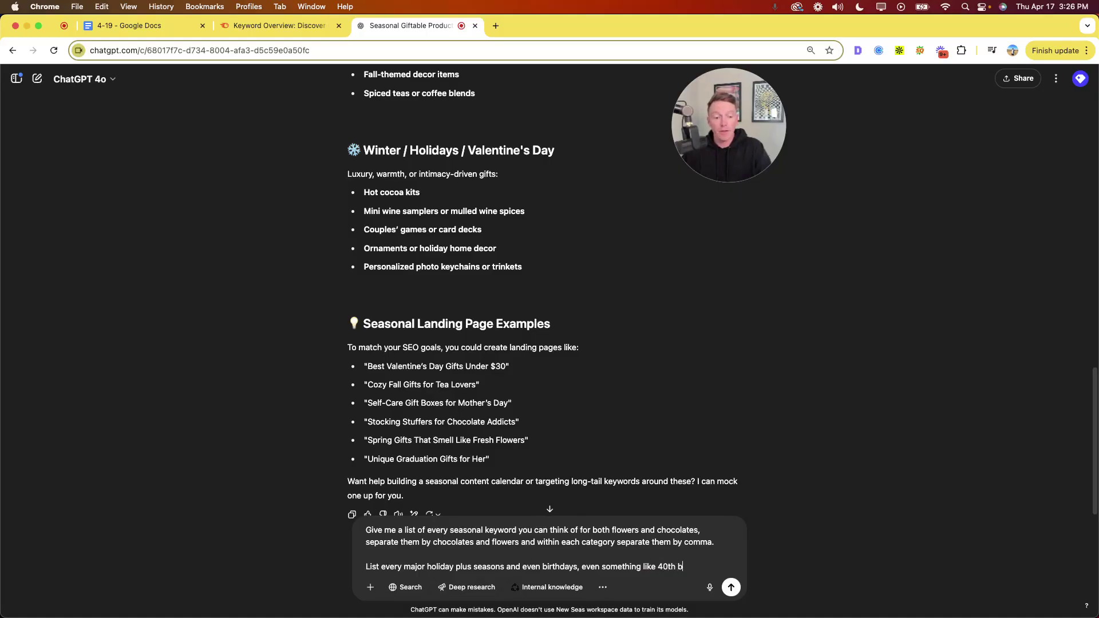
text(irthday.)
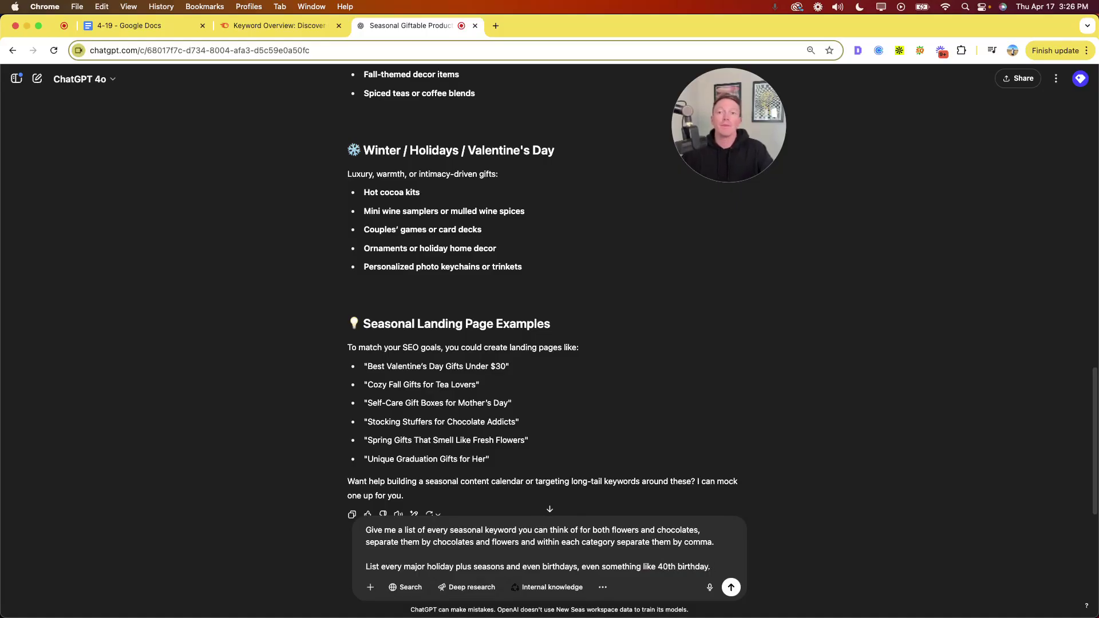
key(Return)
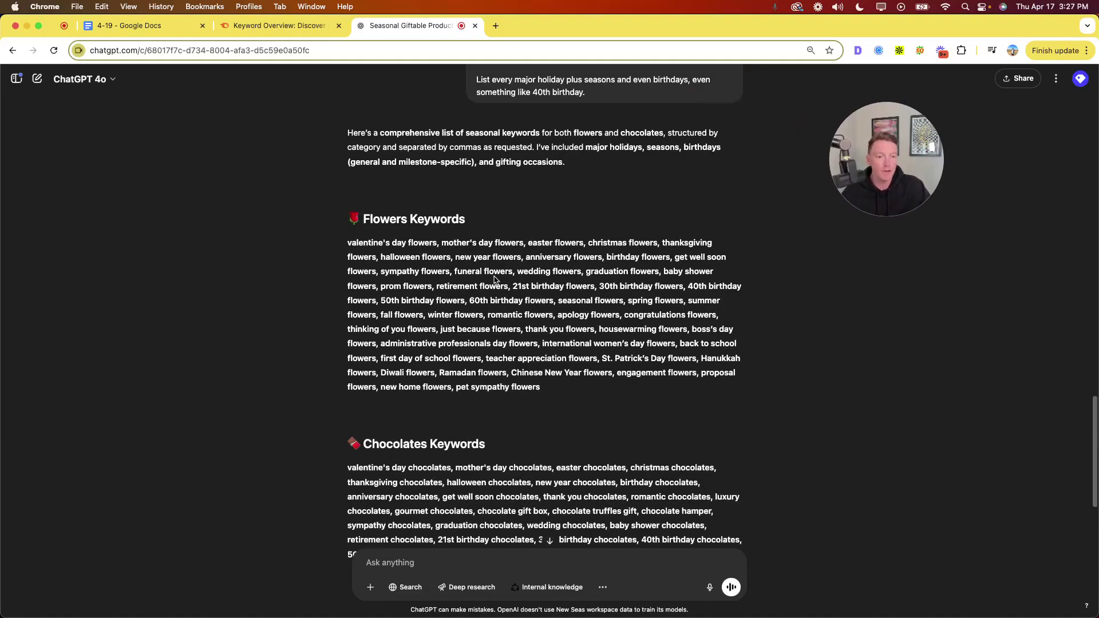
Select phrases like '21st birthday flowers', 'teacher appreciation flowers' and 'Chinese New Year flowers' in the Flowers Keywords list
drag(513, 286, 595, 286)
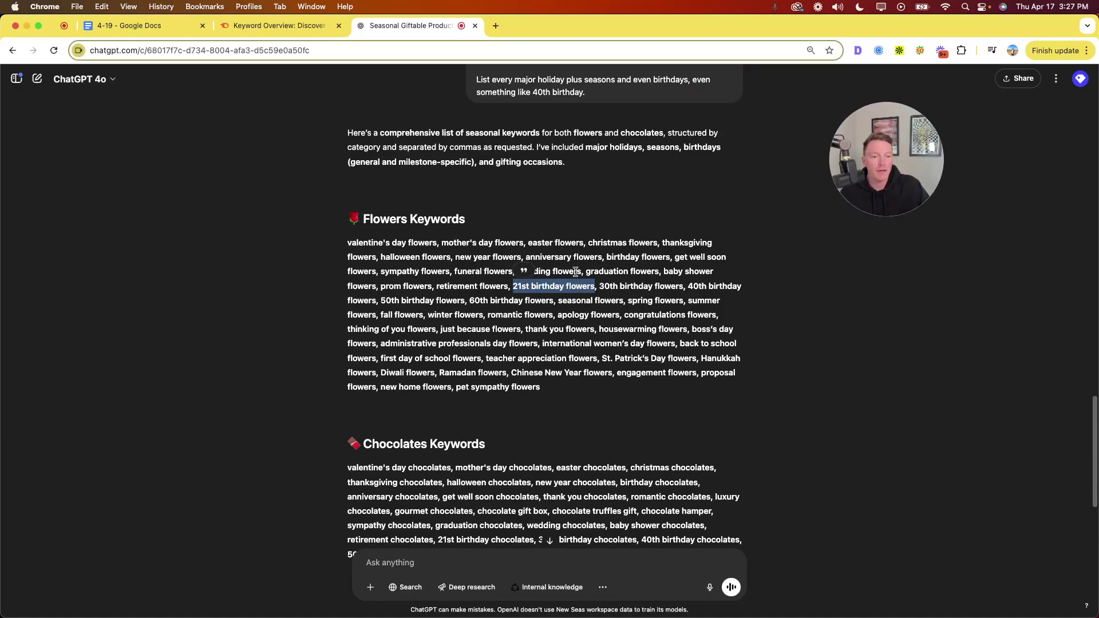
click(523, 271)
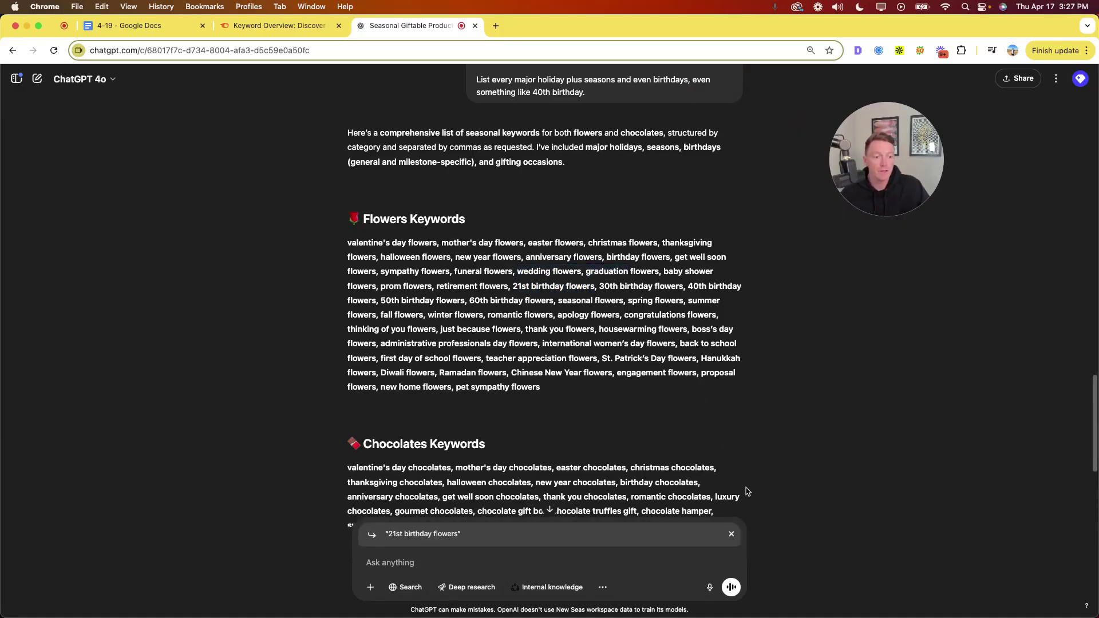
click(731, 533)
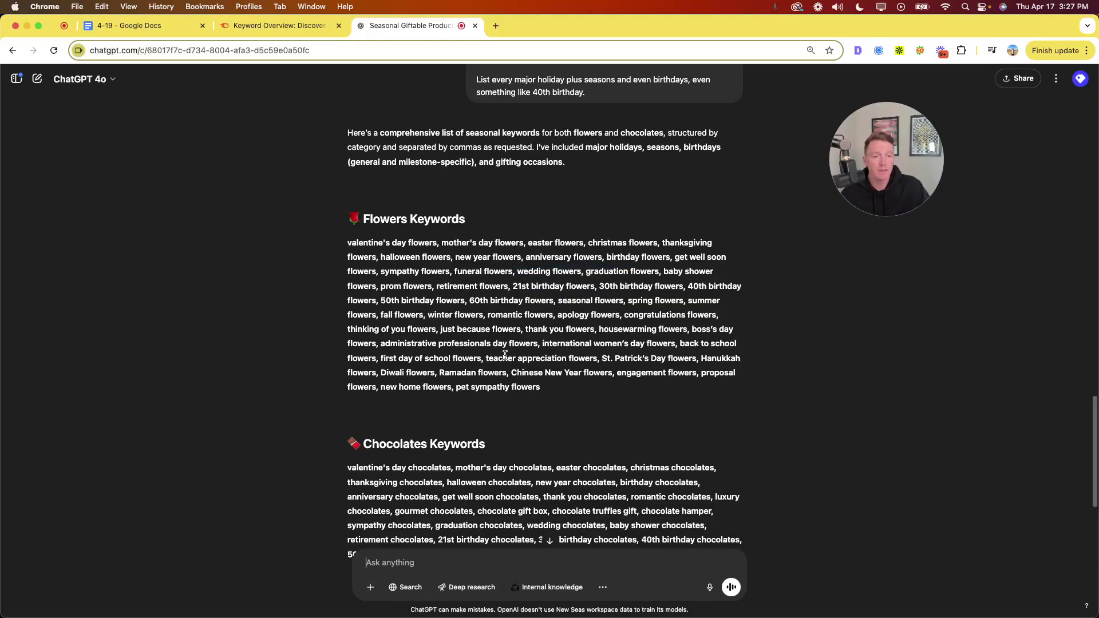
drag(486, 358, 597, 358)
drag(511, 373, 590, 373)
scroll(463, 332, down, 1)
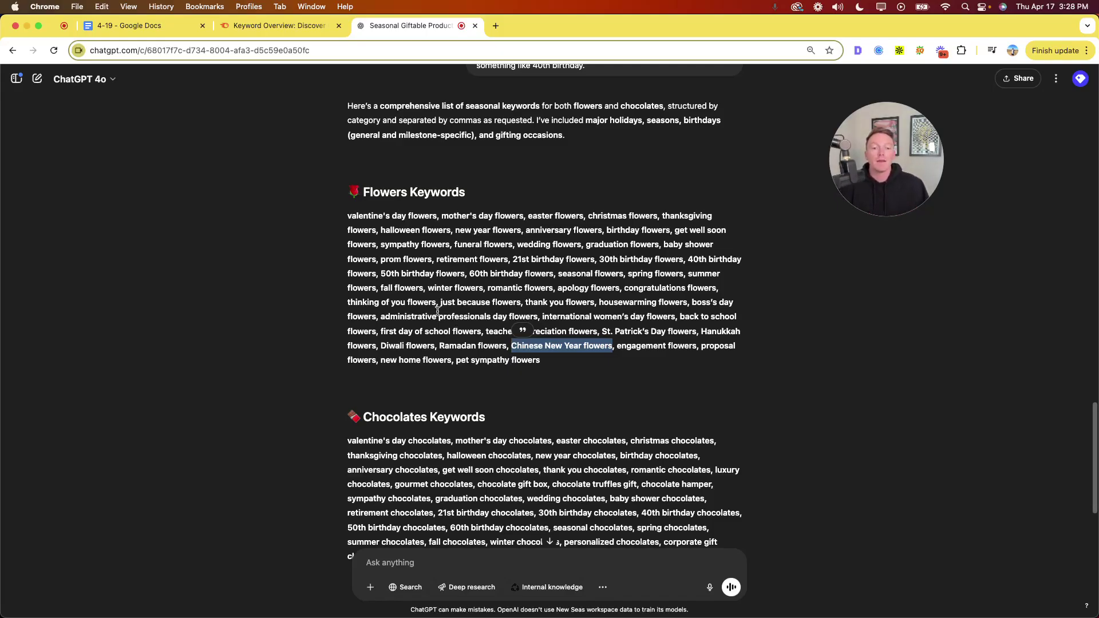
click(442, 312)
scroll(448, 319, down, 5)
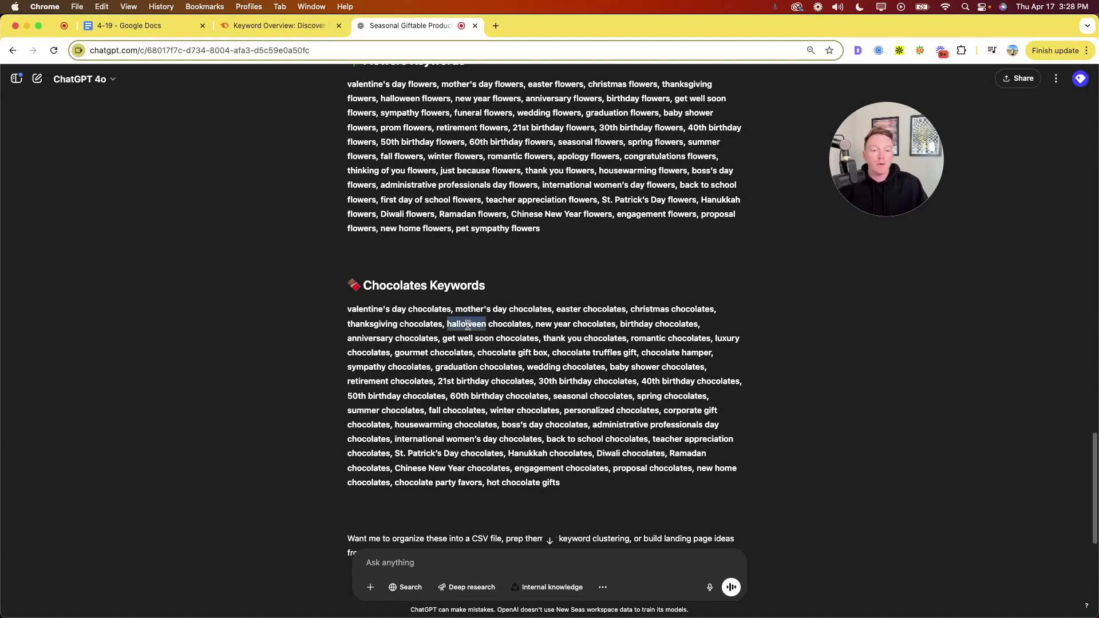
scroll(475, 378, down, 1)
scroll(455, 372, down, 1)
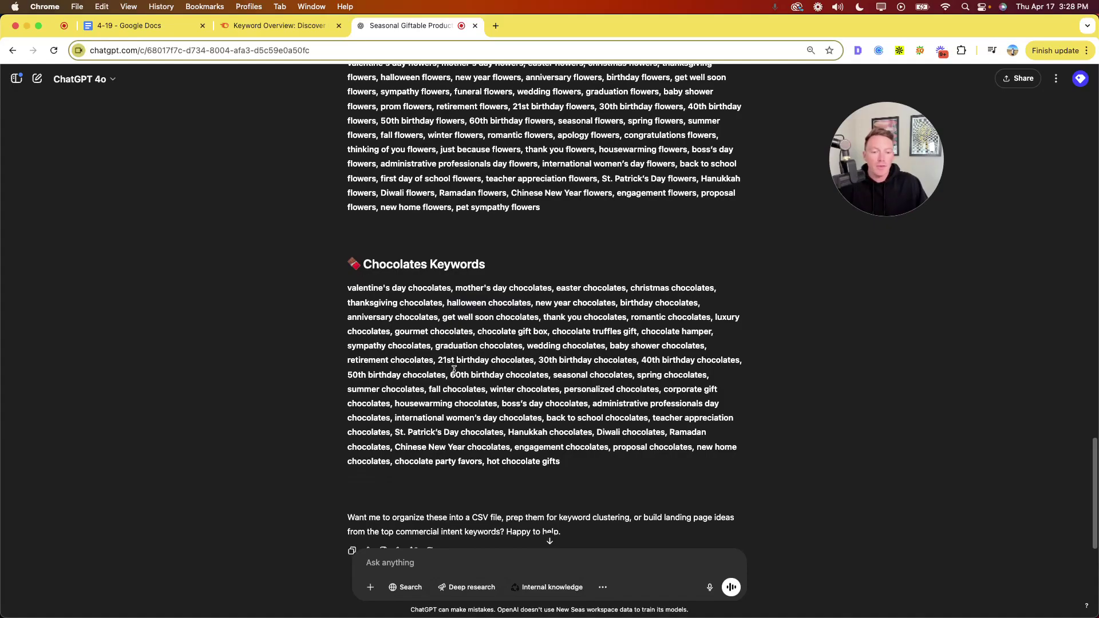
scroll(454, 369, up, 5)
scroll(456, 385, down, 3)
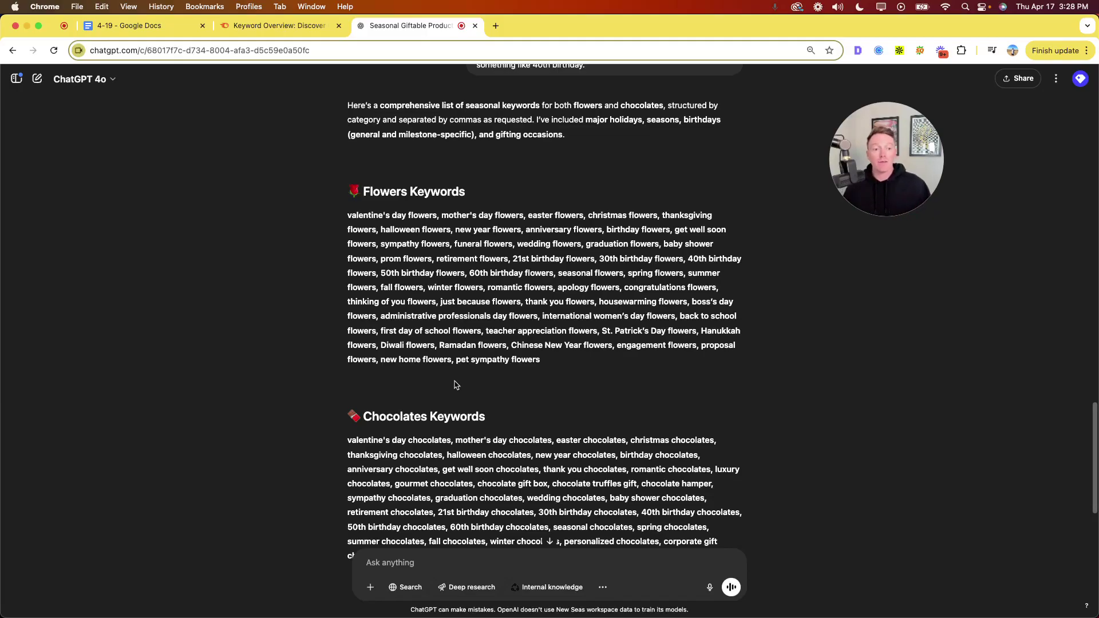
triple_click(437, 273)
key(super+c)
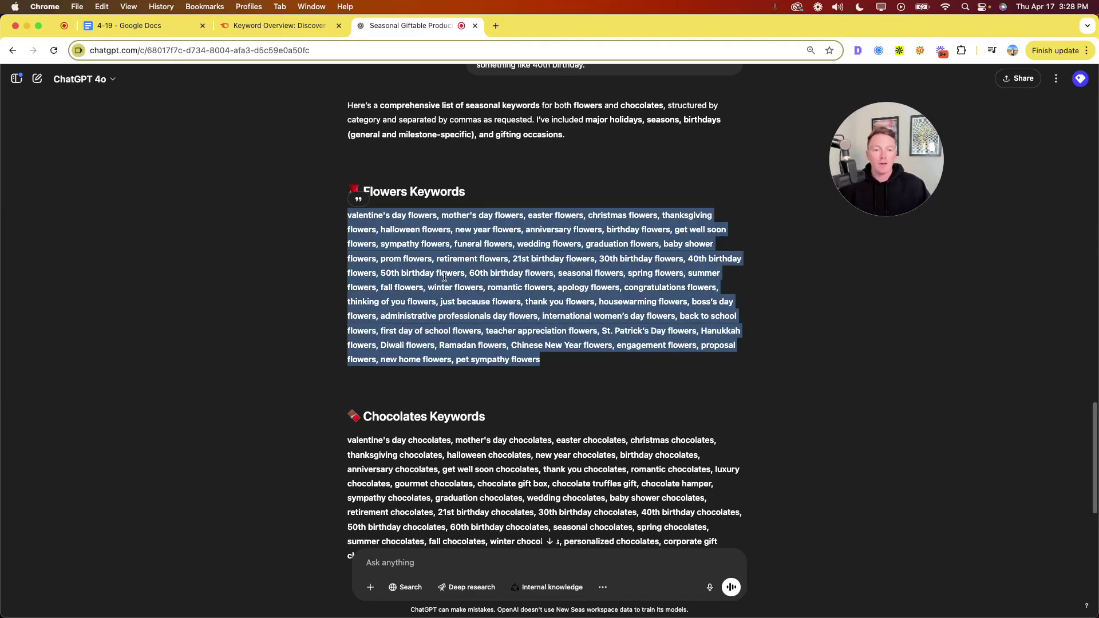
click(279, 24)
key(super+v)
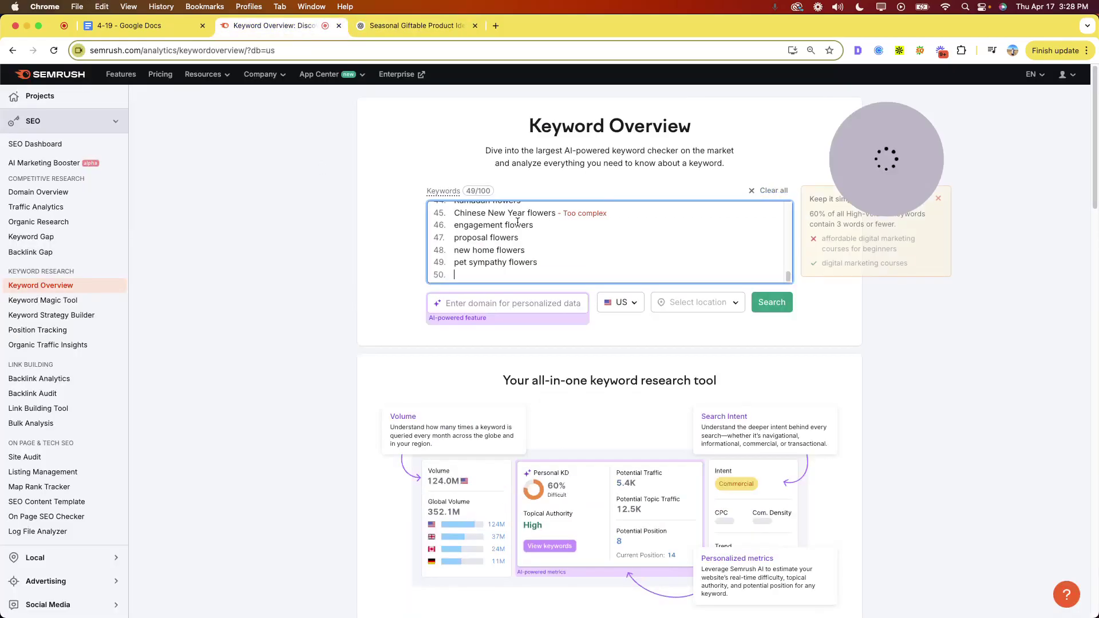
click(762, 311)
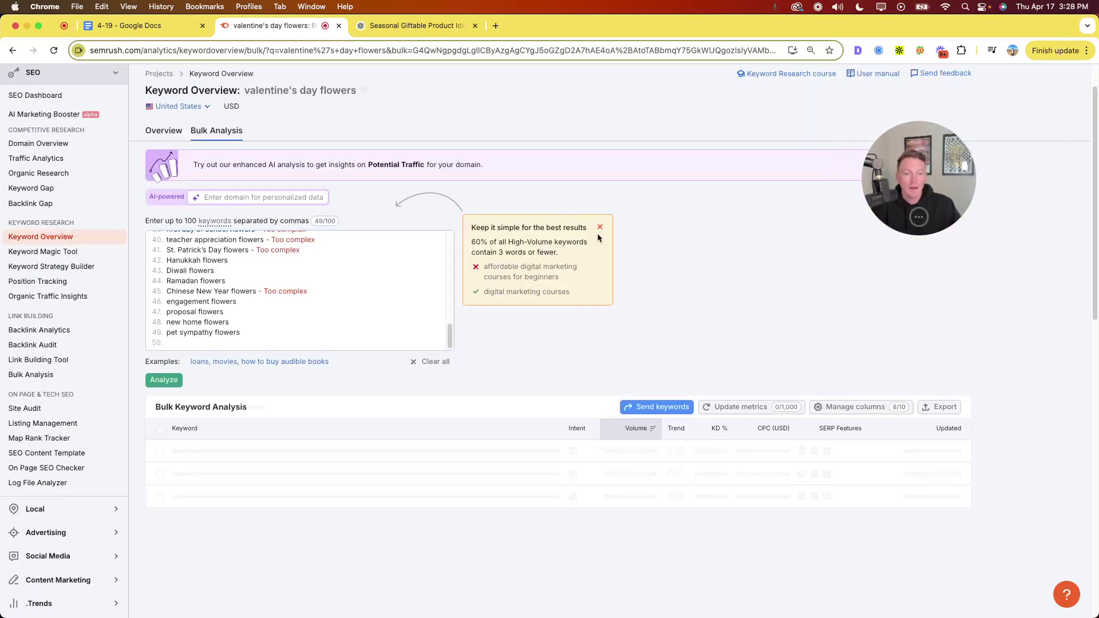
scroll(699, 249, down, 6)
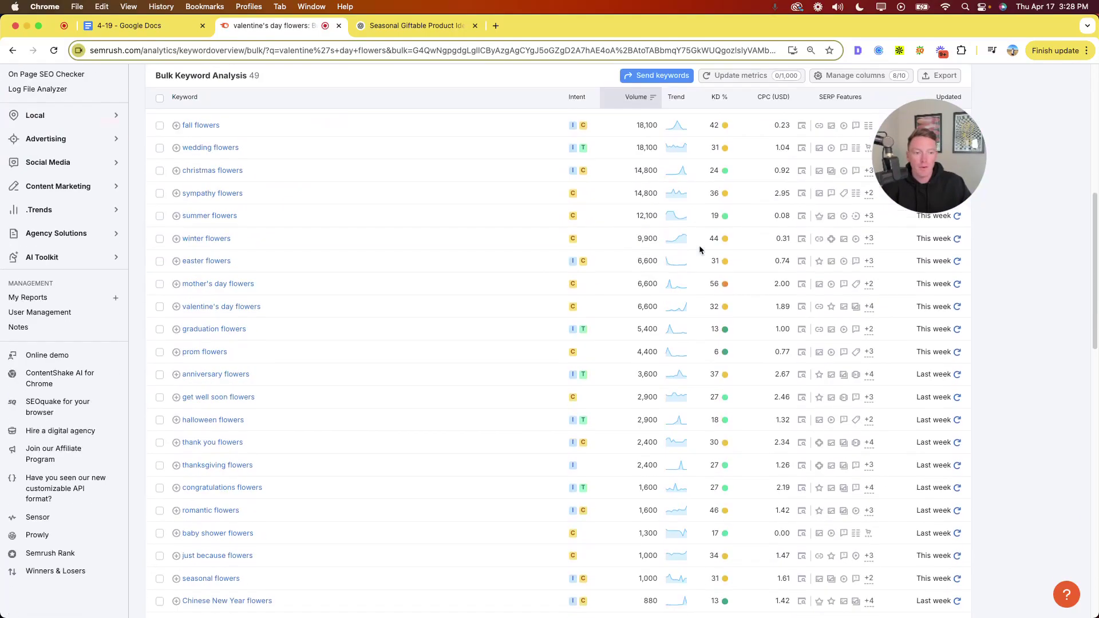
scroll(257, 214, up, 5)
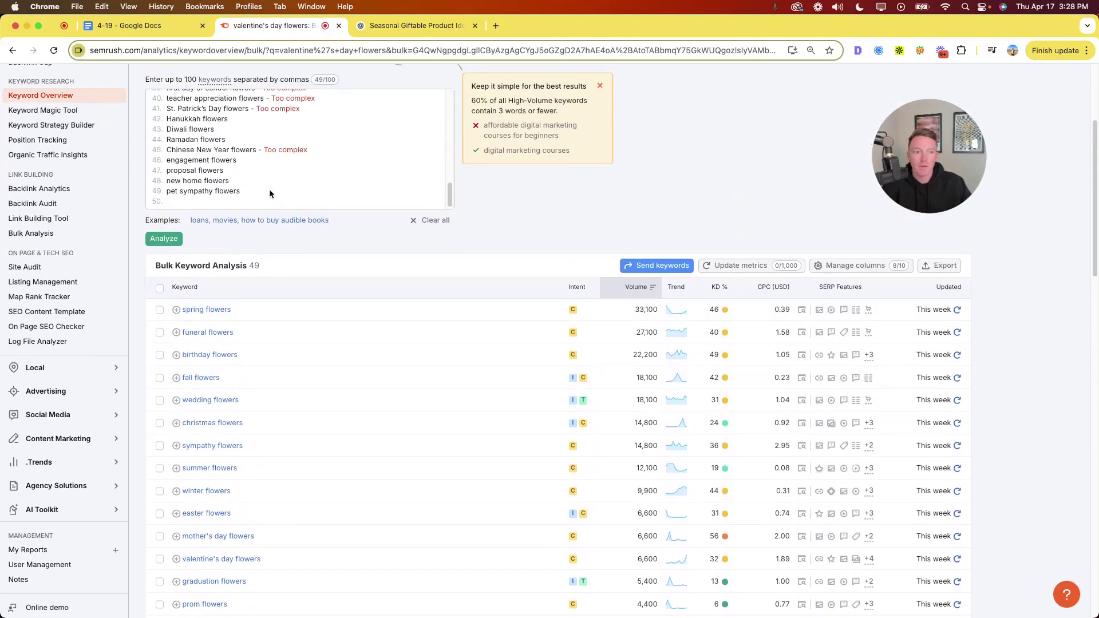
click(159, 288)
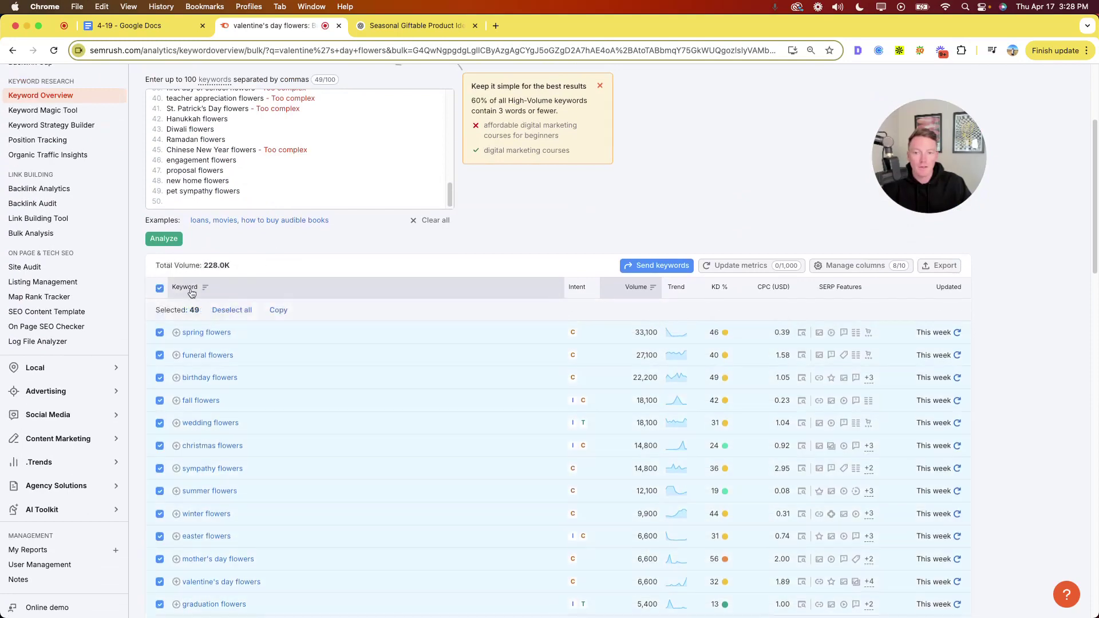
double_click(216, 265)
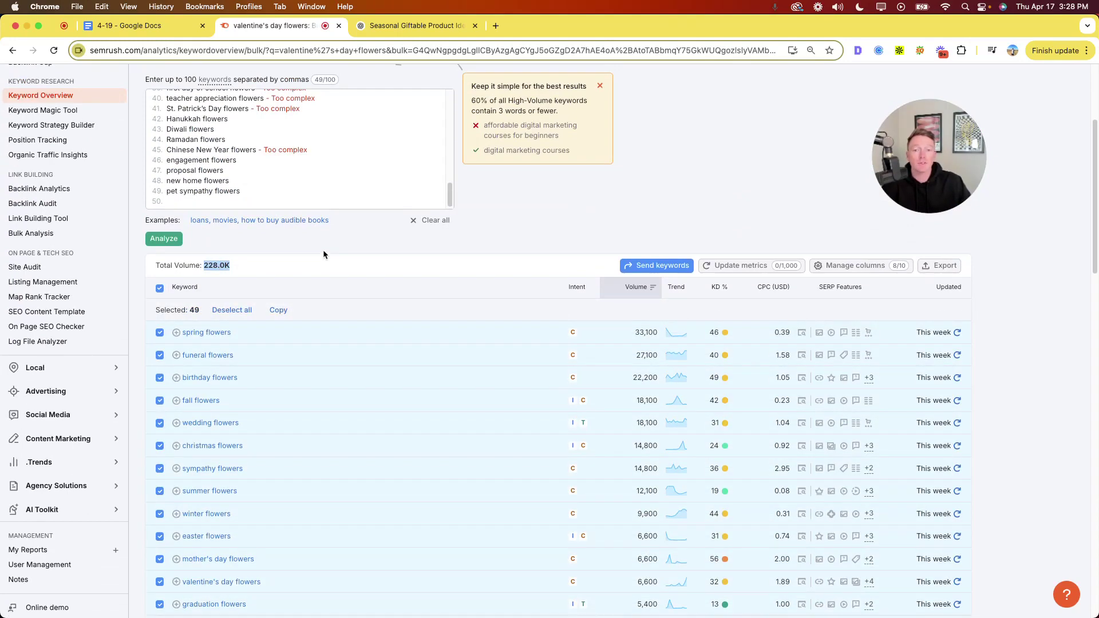
click(363, 240)
scroll(359, 241, down, 1)
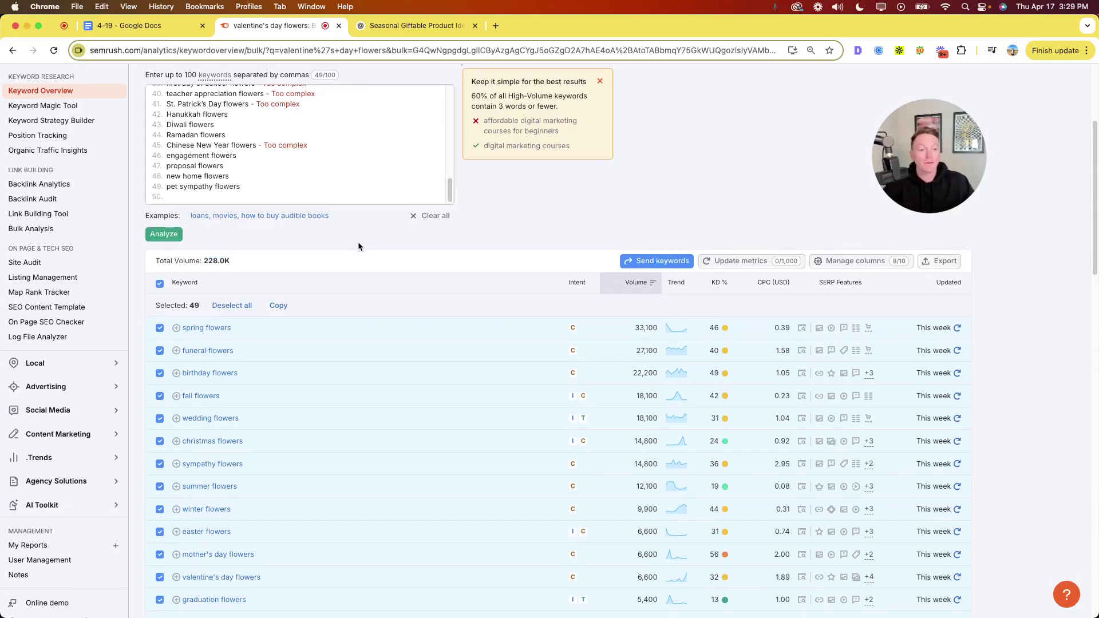
scroll(359, 244, down, 3)
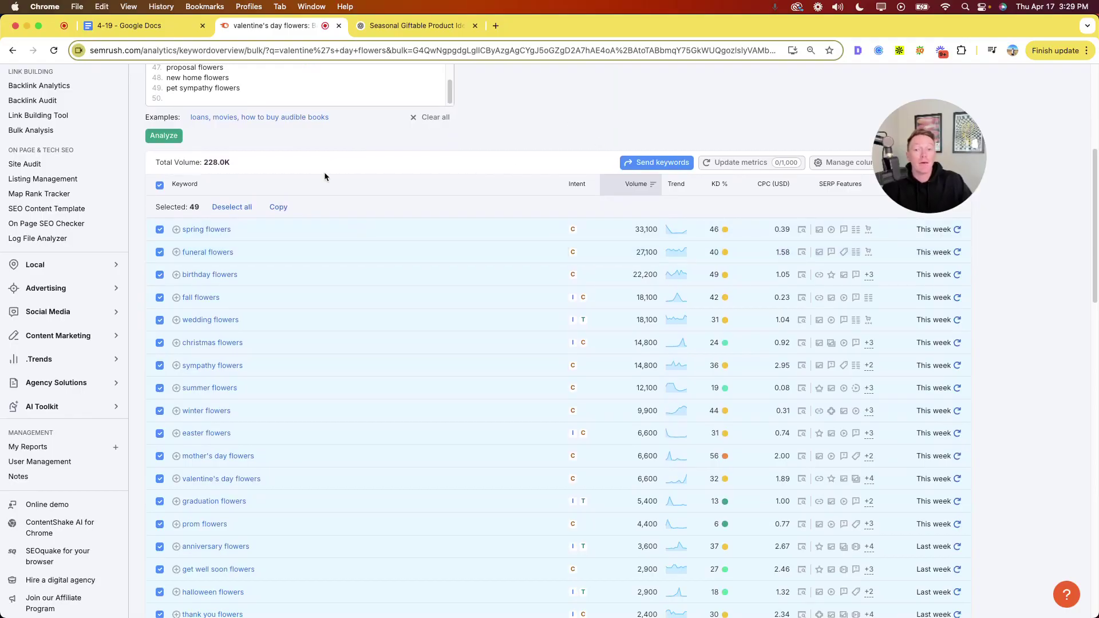
click(160, 185)
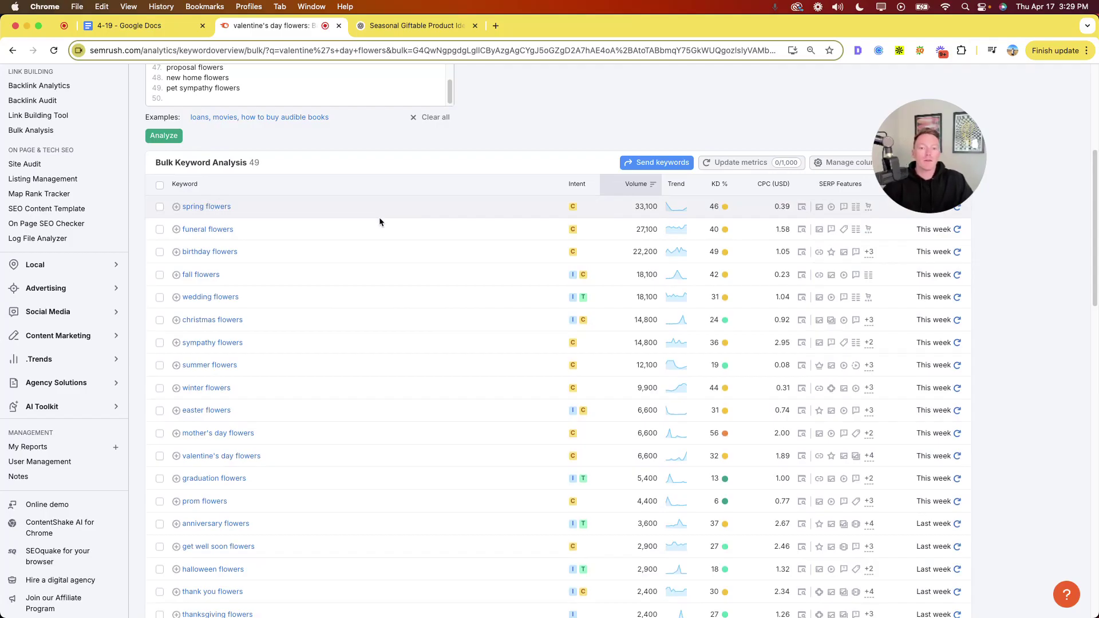
Sort the flower keywords by KD % ascending and check the 4,400 volume for prom flowers
click(713, 187)
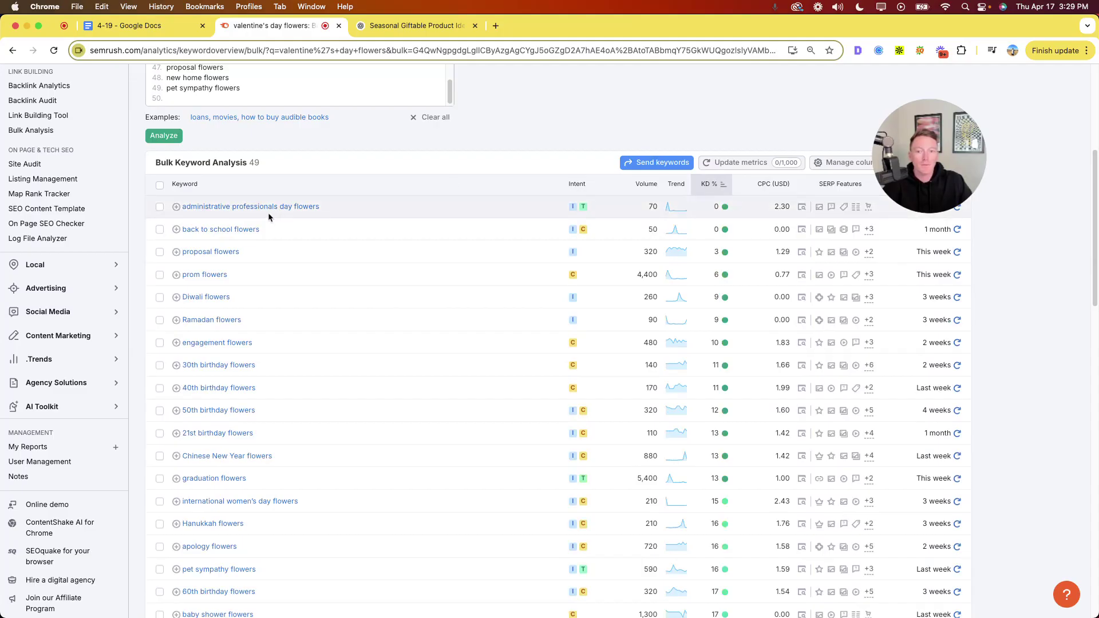
scroll(294, 226, down, 1)
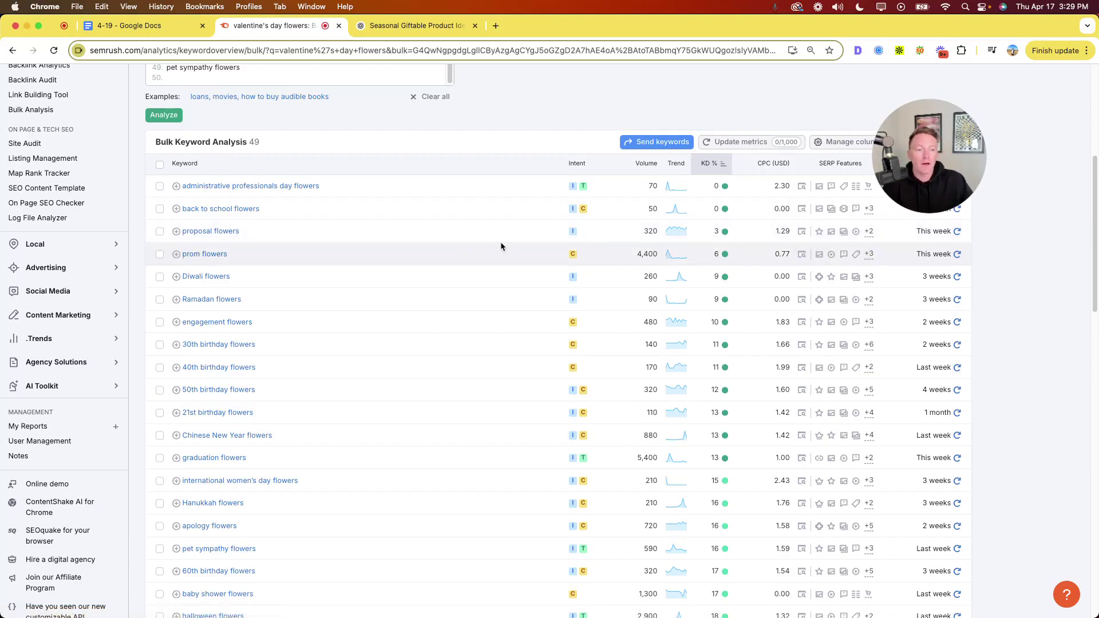
double_click(646, 254)
click(649, 115)
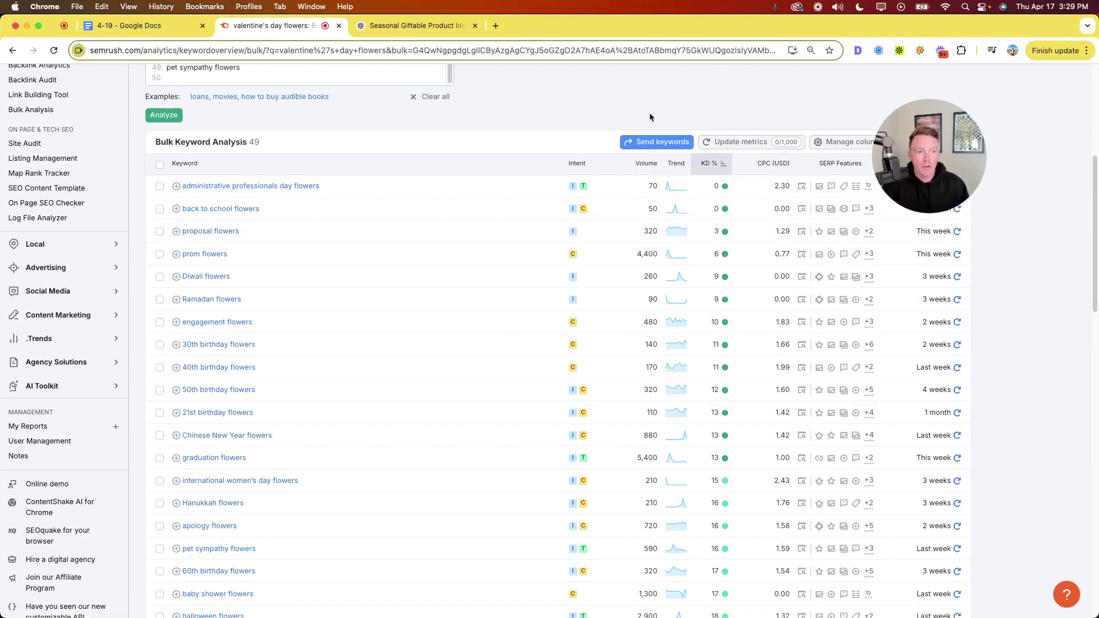
Scroll further down the sorted list to halloween flowers with 2,900 volume
mouse_move(725, 254)
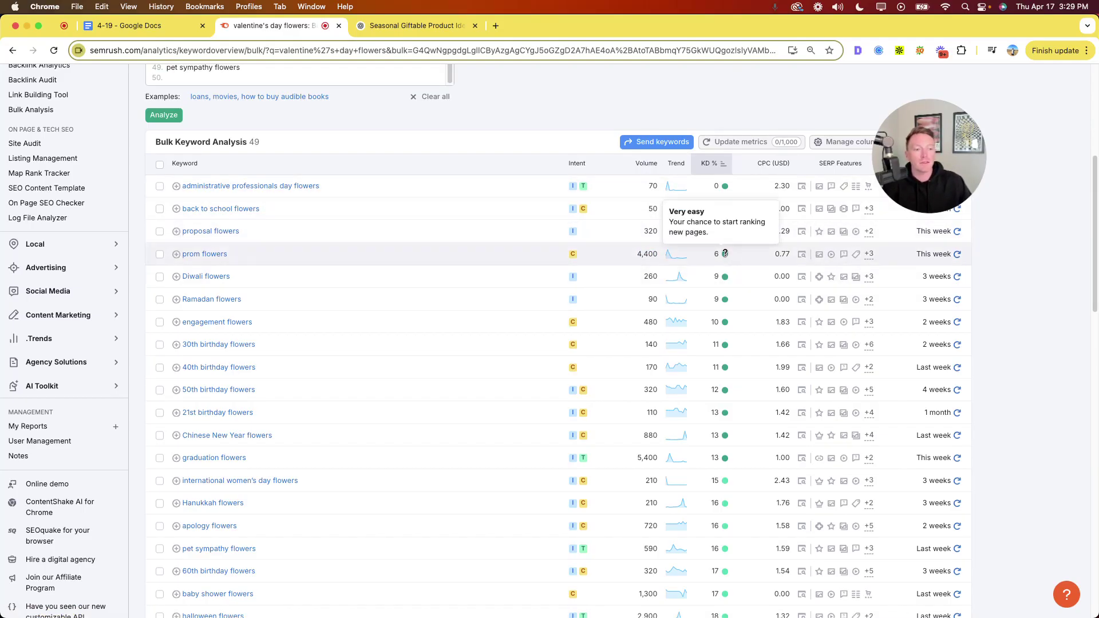
scroll(304, 271, down, 1)
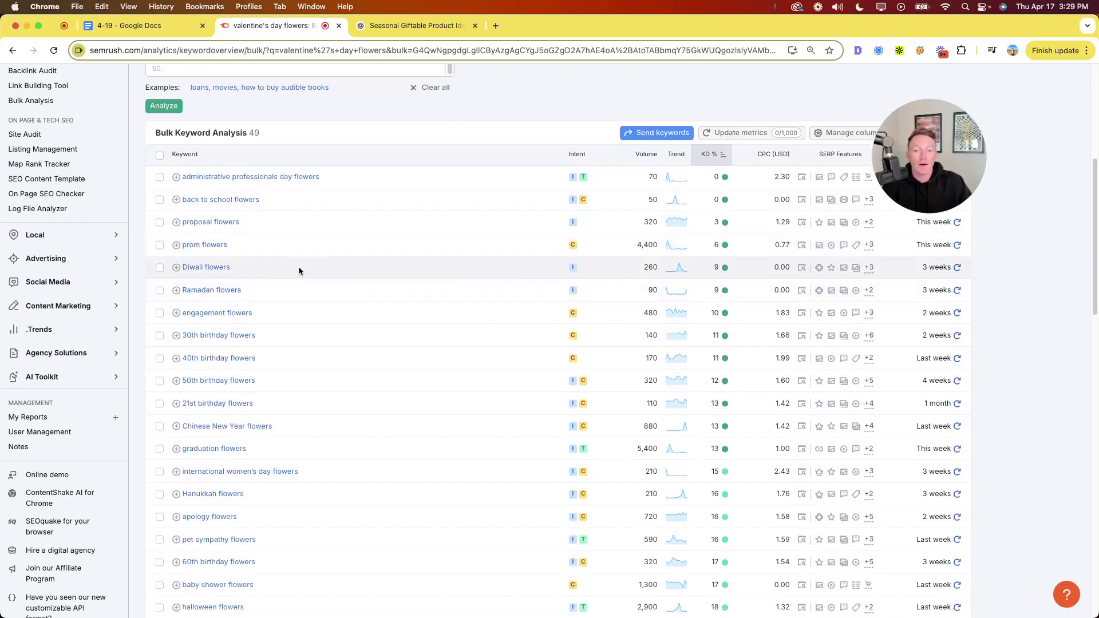
scroll(273, 271, down, 2)
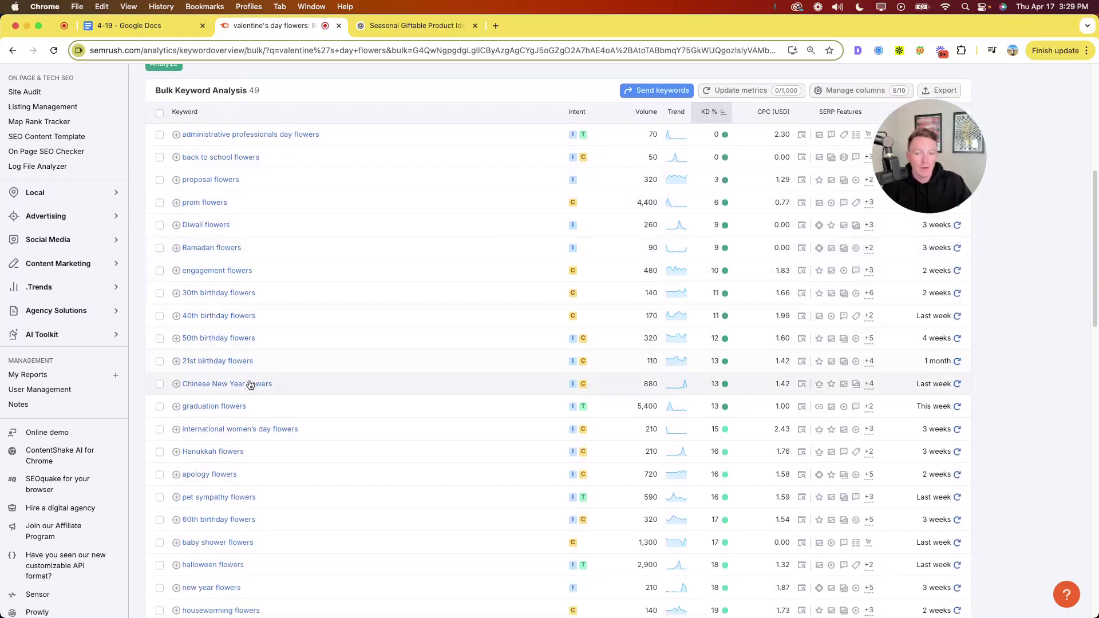
scroll(231, 398, down, 1)
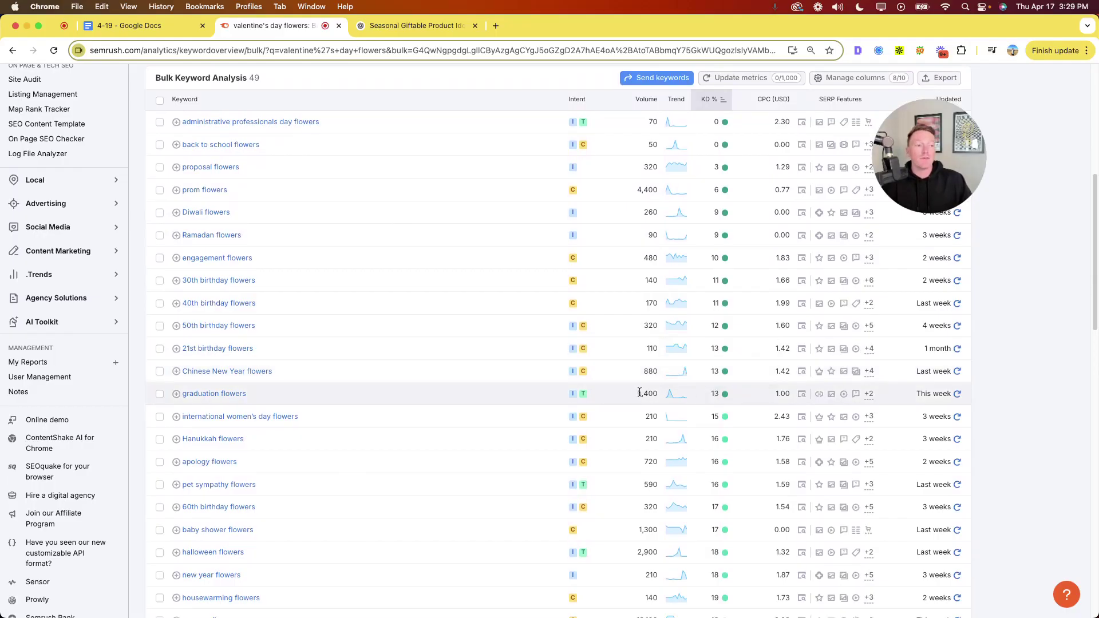
scroll(639, 393, down, 1)
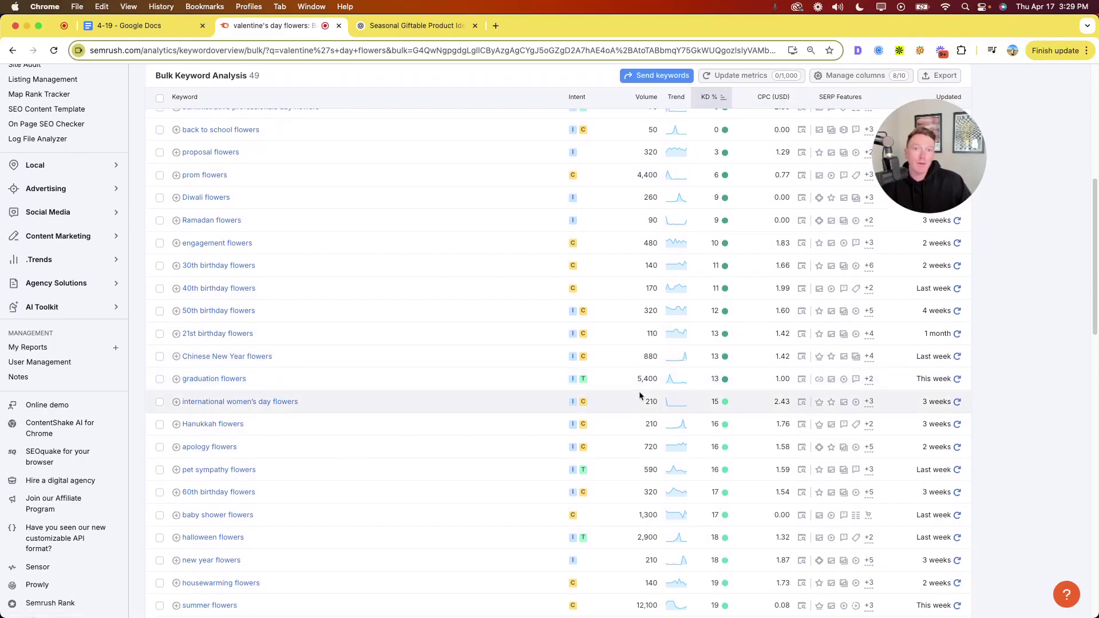
scroll(635, 389, down, 5)
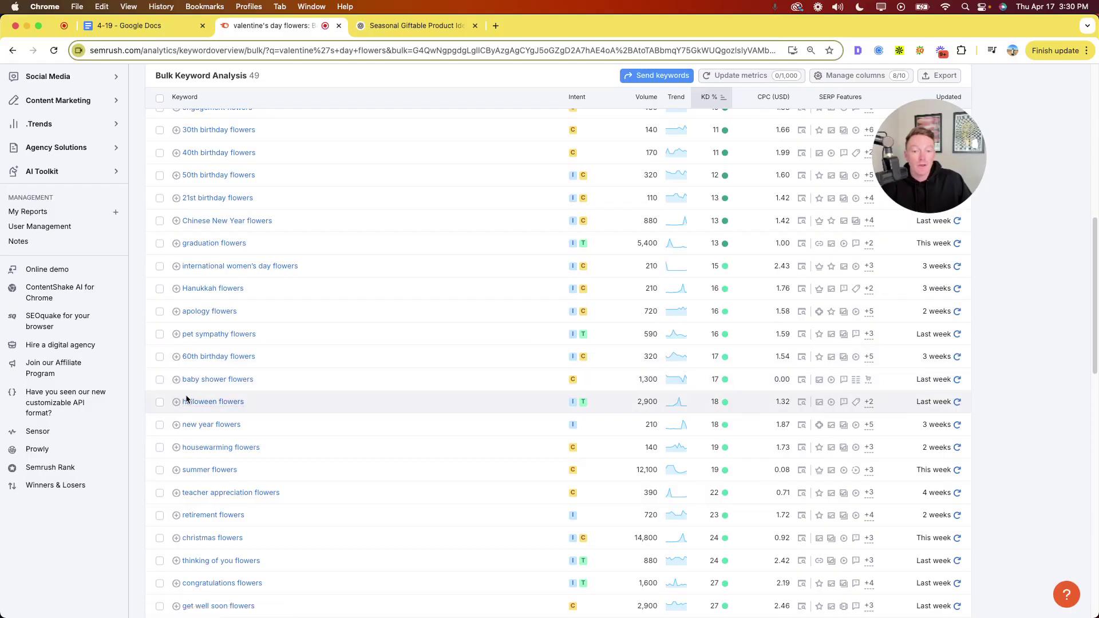
double_click(645, 402)
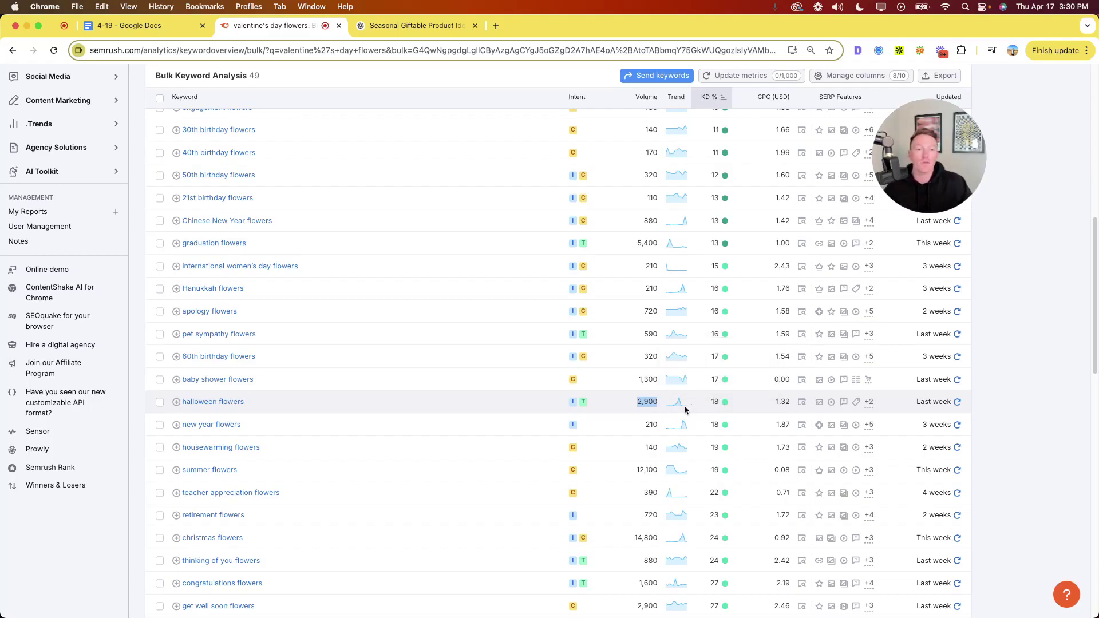
Continue down to christmas flowers with 14,800 volume, then scroll back up
scroll(687, 407, up, 5)
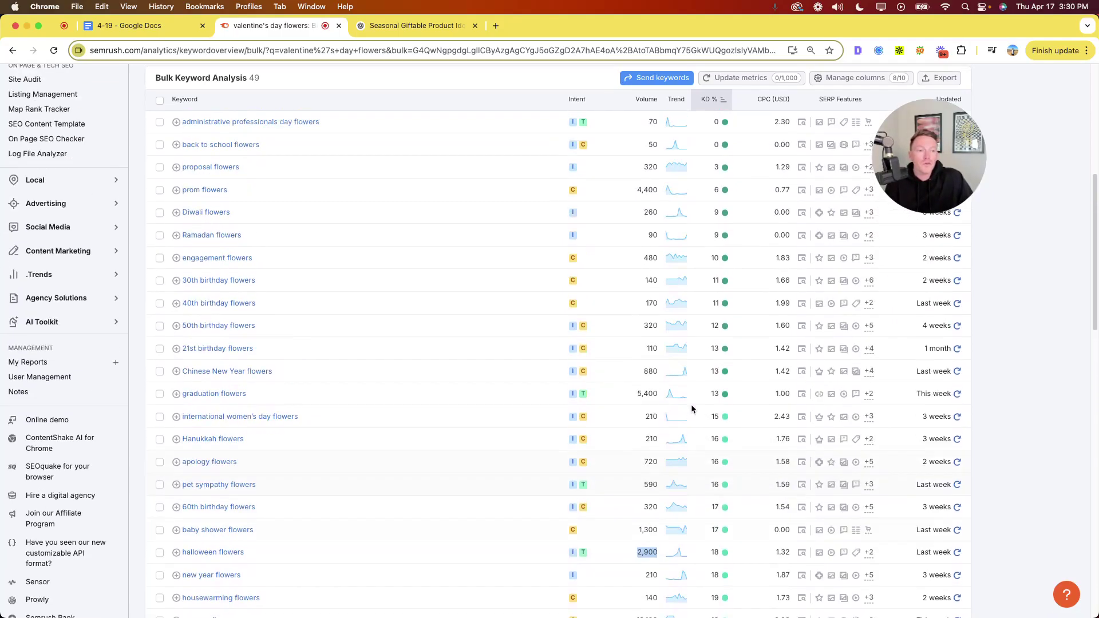
scroll(689, 402, down, 4)
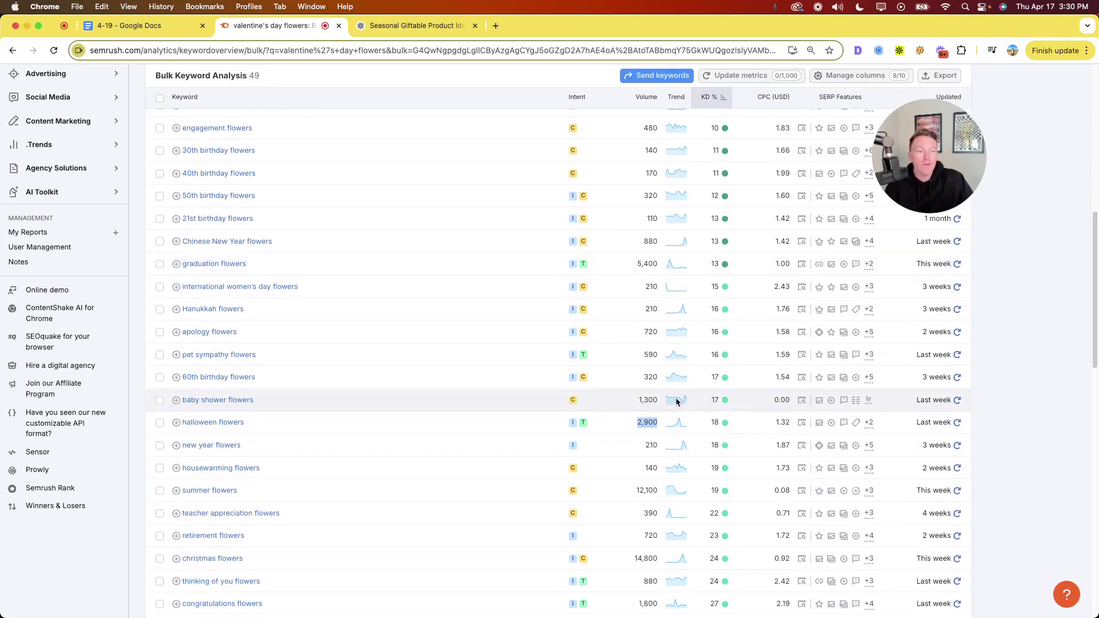
scroll(675, 401, down, 1)
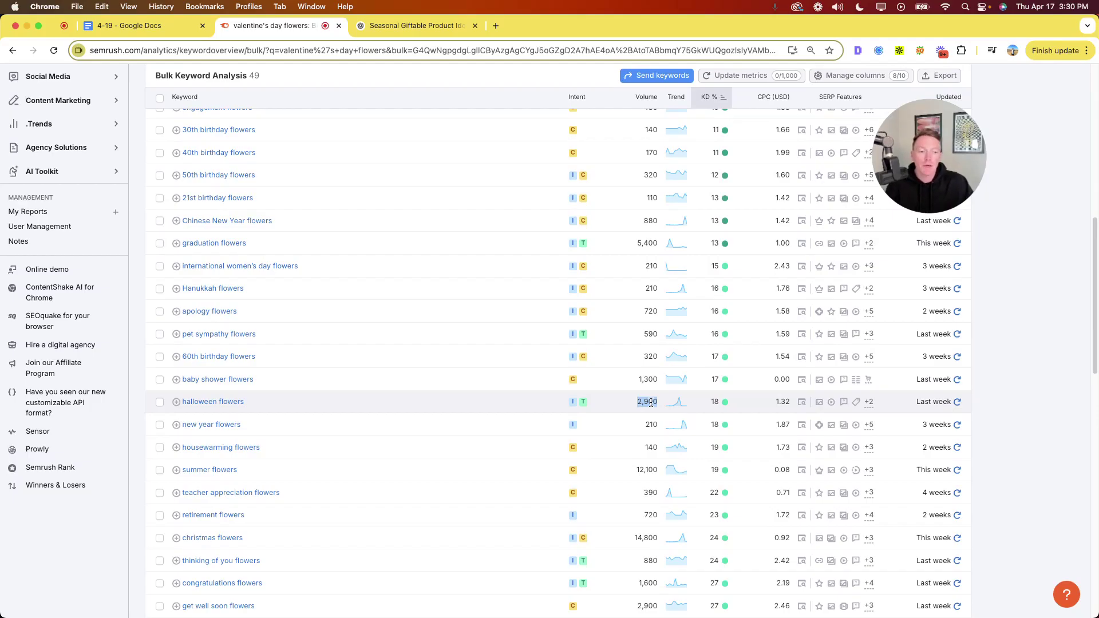
scroll(572, 407, down, 1)
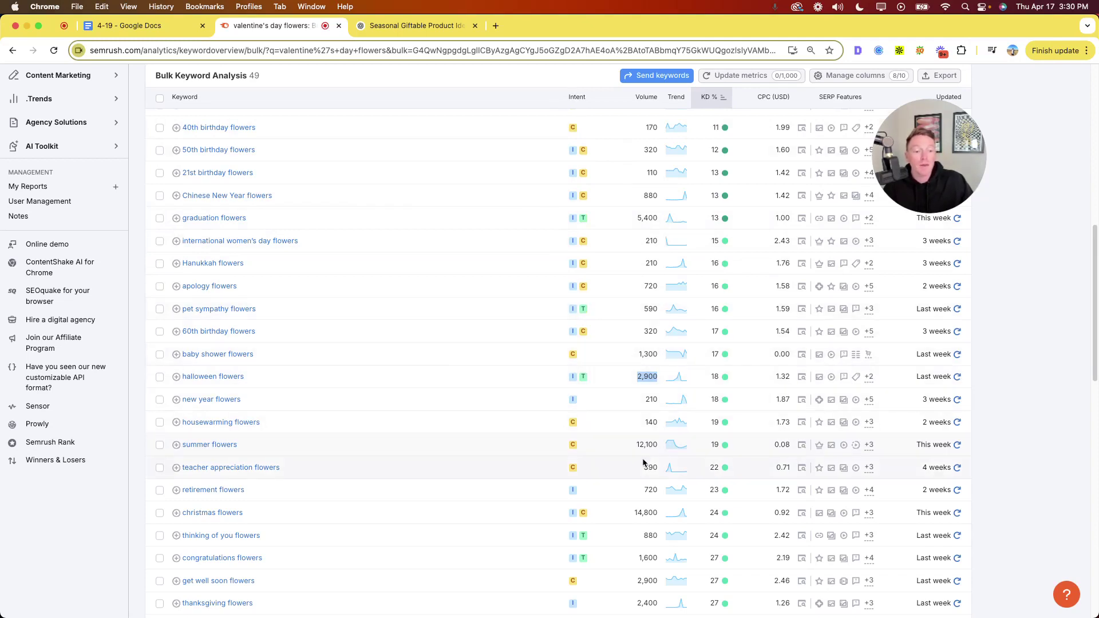
double_click(650, 512)
click(653, 511)
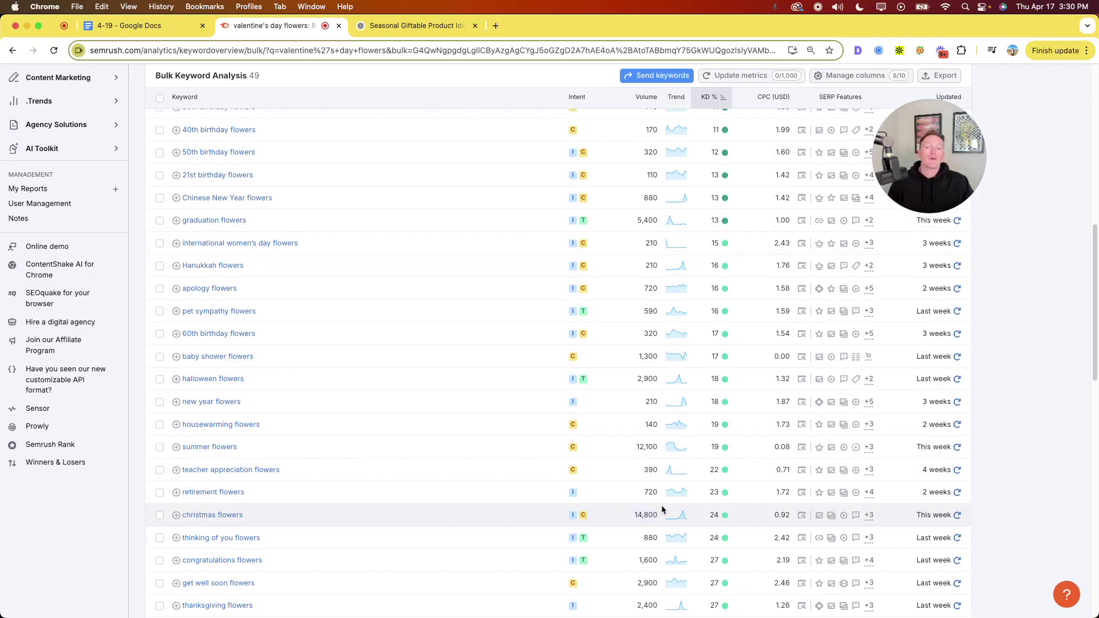
scroll(649, 489, up, 1)
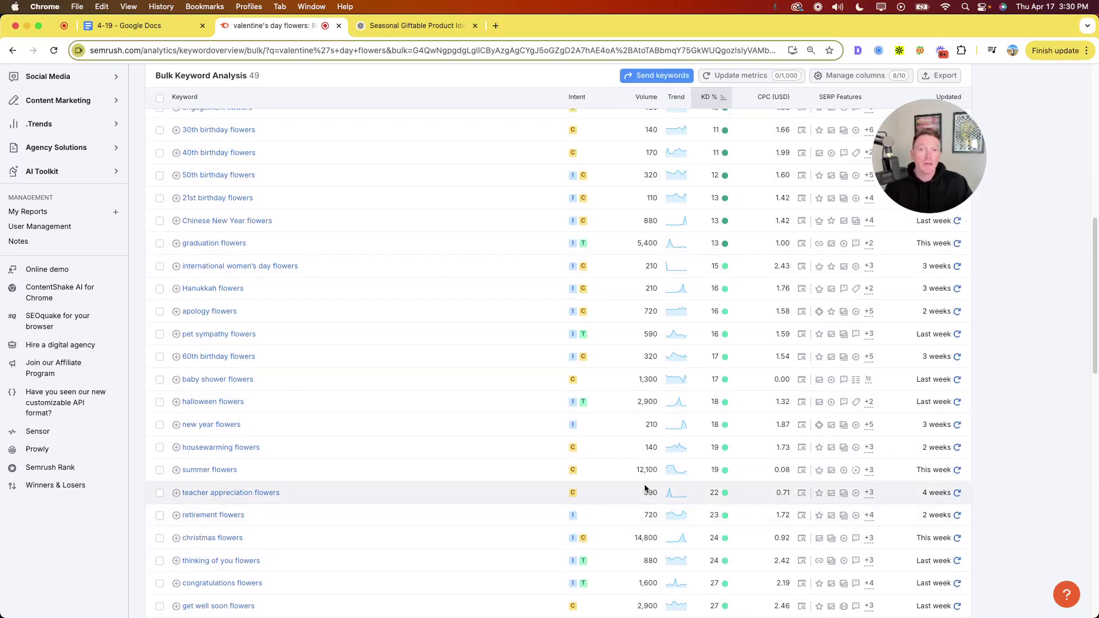
scroll(645, 488, up, 8)
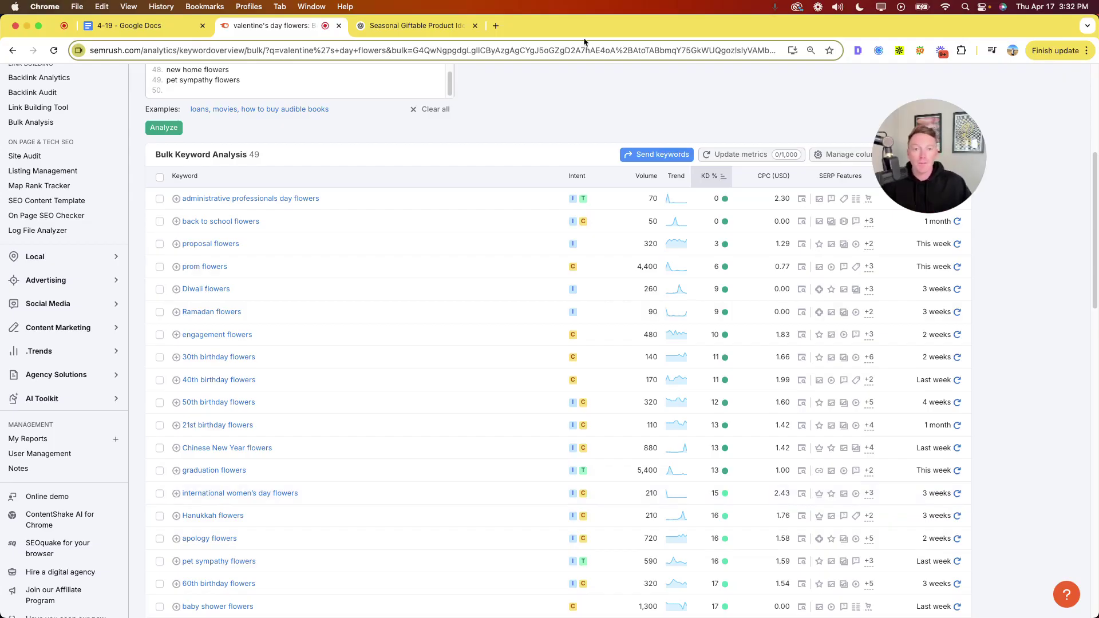
Copy the Chocolates Keywords list from ChatGPT and return to the Semrush flower results
click(387, 24)
scroll(550, 343, down, 3)
drag(348, 279, 560, 453)
scroll(550, 286, up, 10)
click(275, 25)
scroll(257, 258, up, 3)
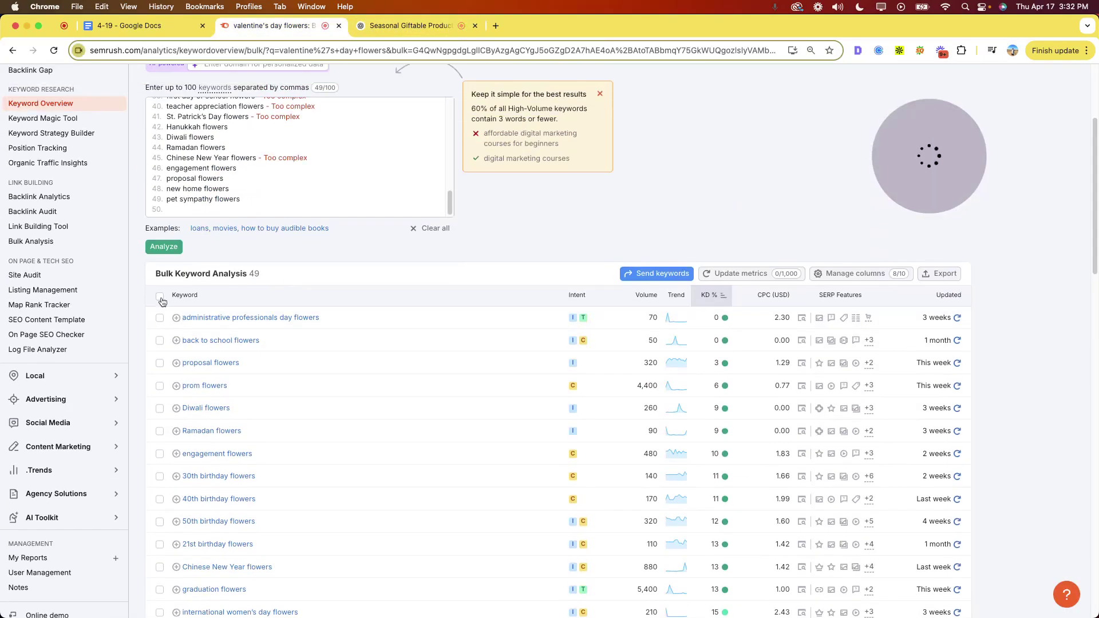
click(159, 296)
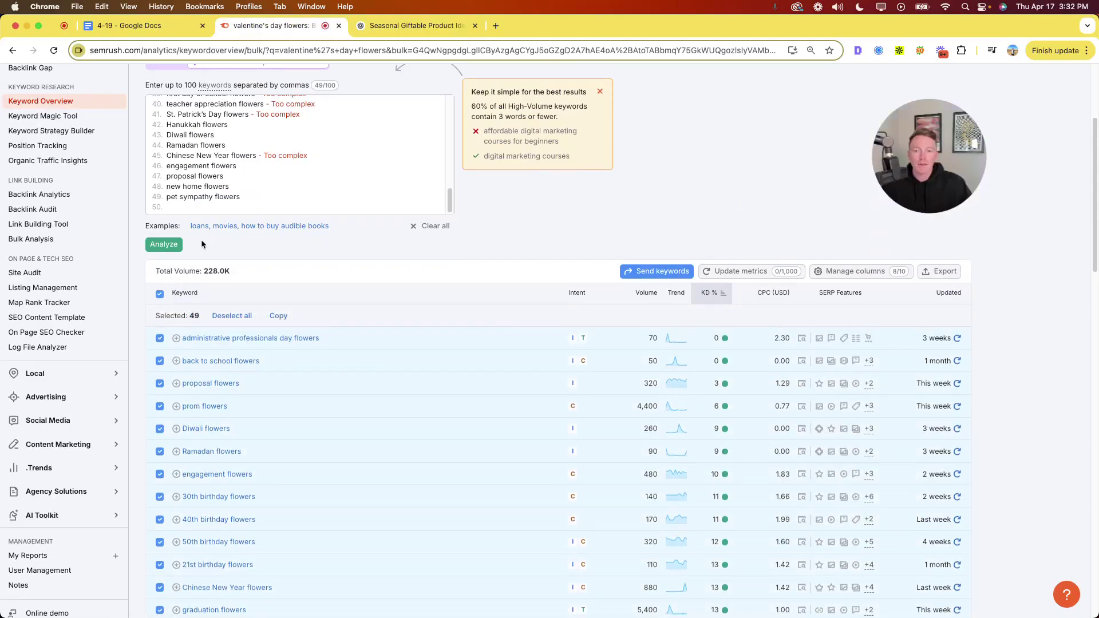
Replace the keyword box contents with the chocolate list, analyze it, and tick all 50 result rows
click(217, 165)
key(super+a)
key(super+v)
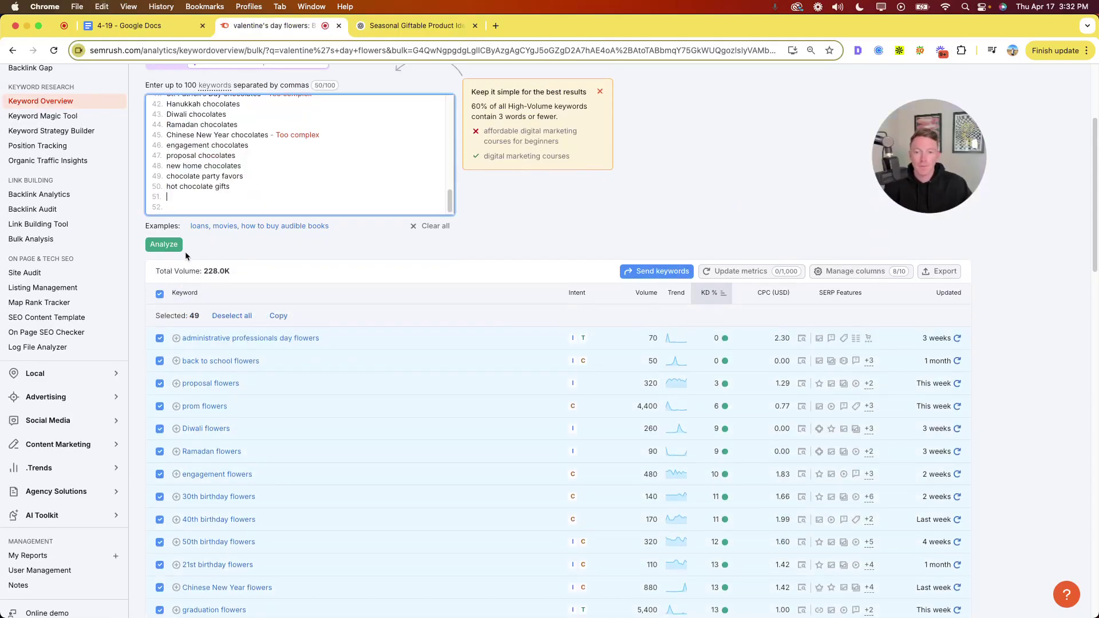
click(166, 248)
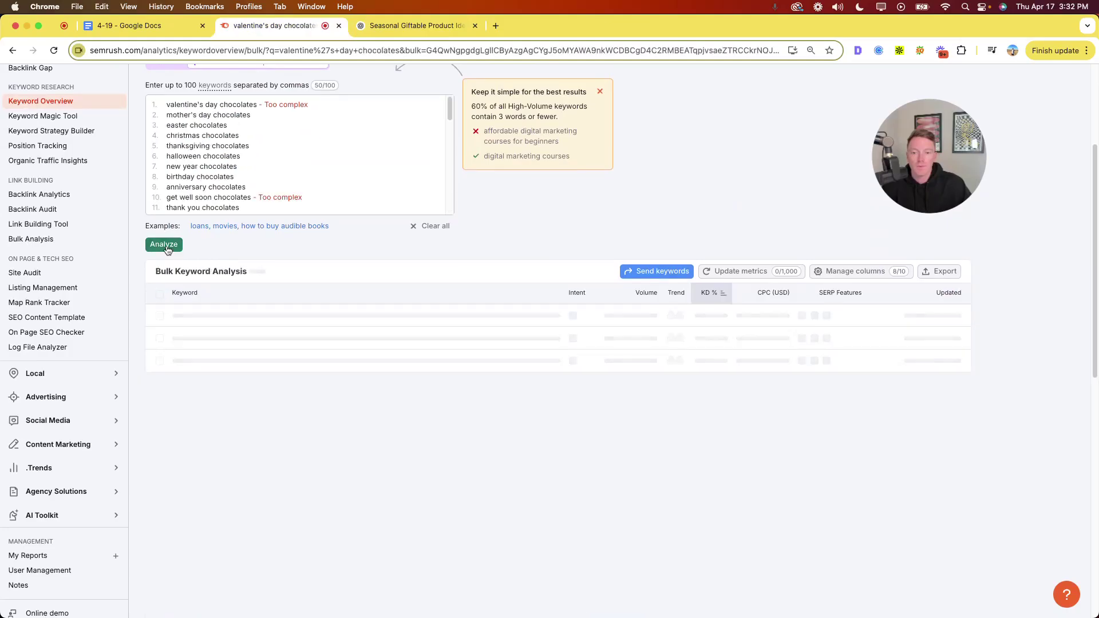
scroll(170, 252, down, 1)
click(159, 253)
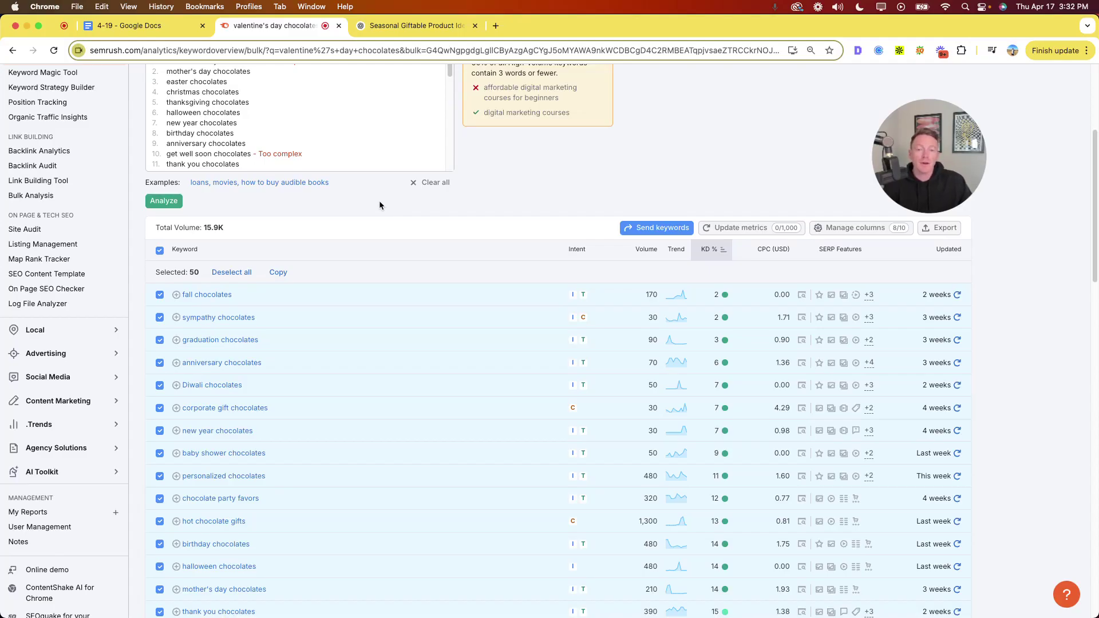
scroll(380, 204, down, 2)
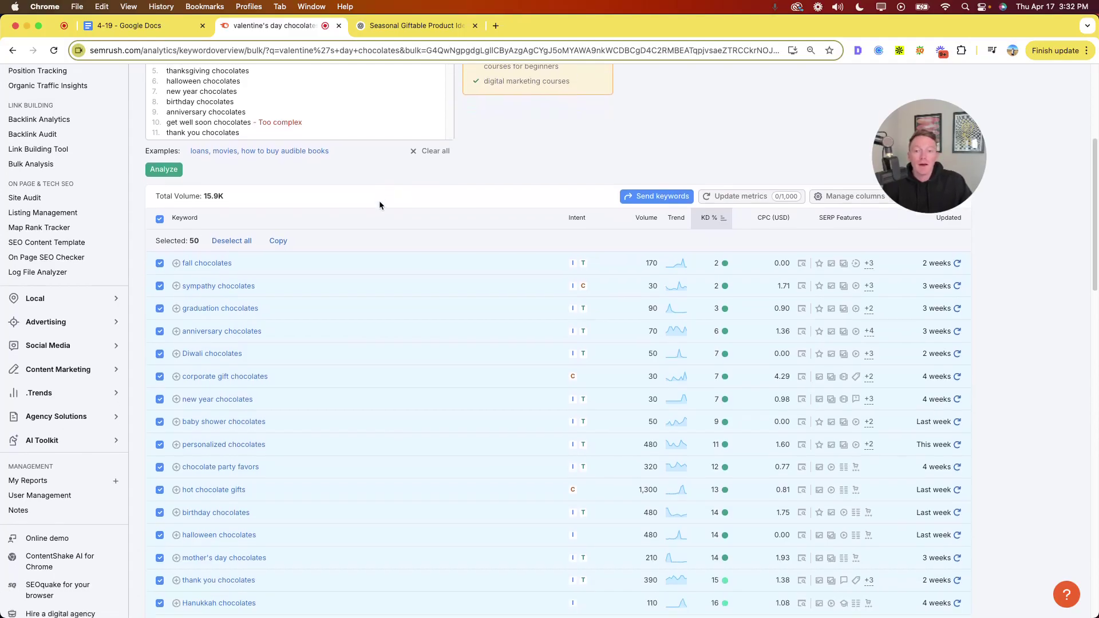
scroll(379, 204, down, 1)
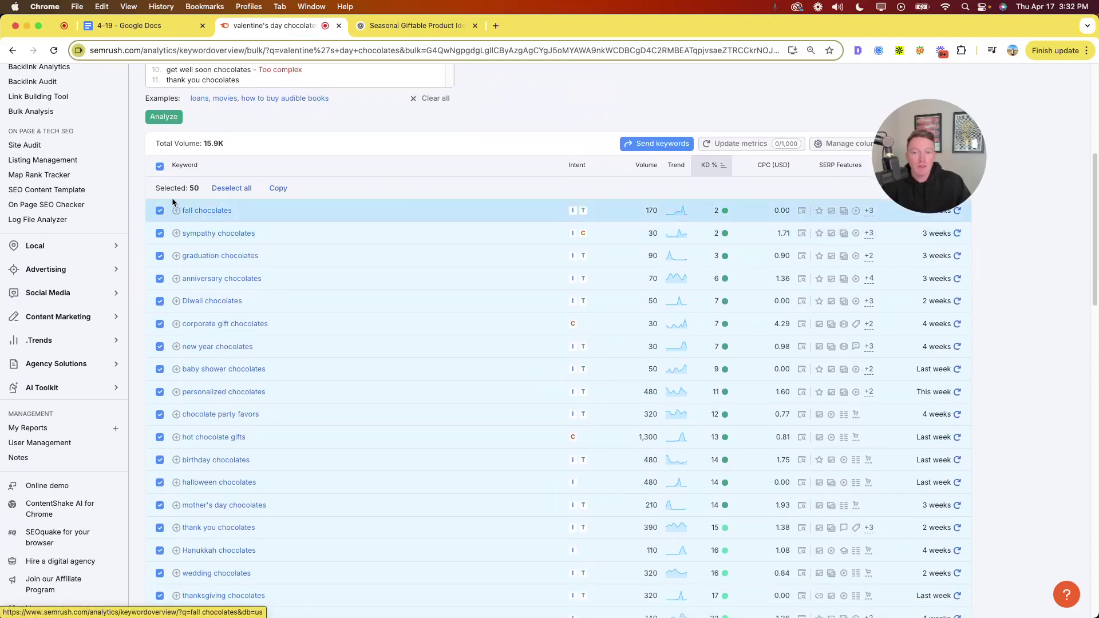
Untick the header select-all checkbox and review chocolate results like hot chocolate gifts at KD 13
click(159, 167)
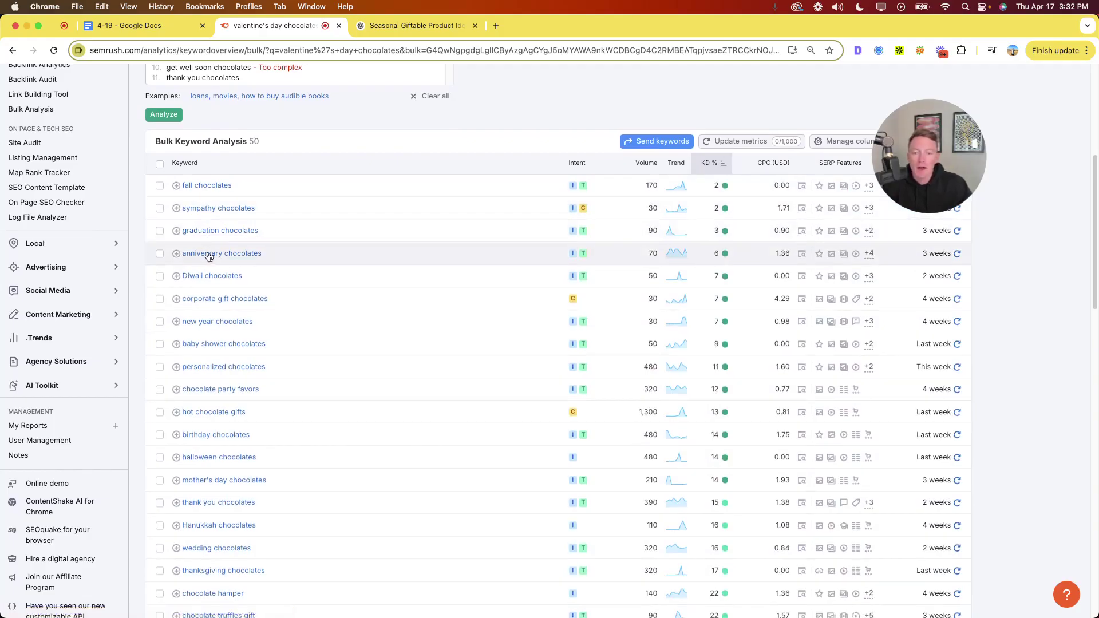
scroll(207, 255, down, 1)
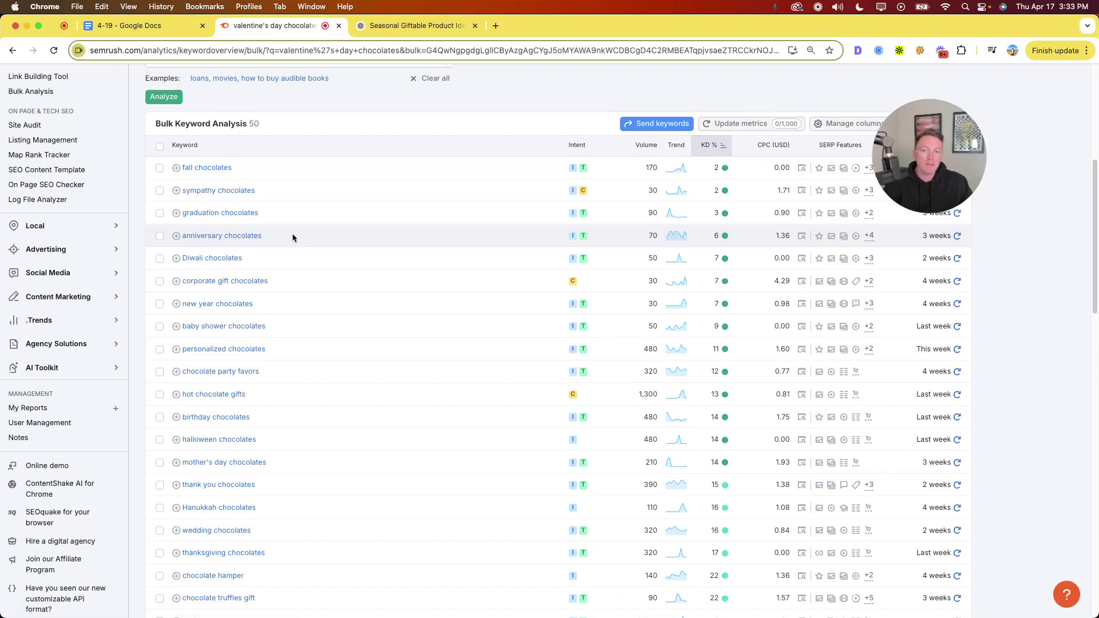
scroll(293, 237, down, 1)
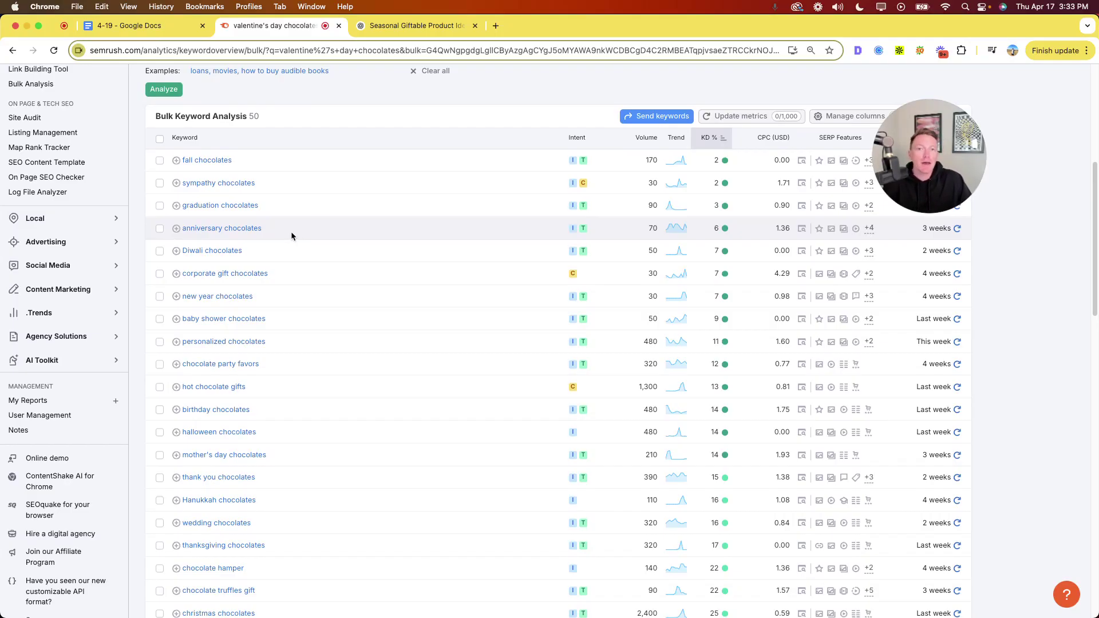
scroll(291, 231, down, 1)
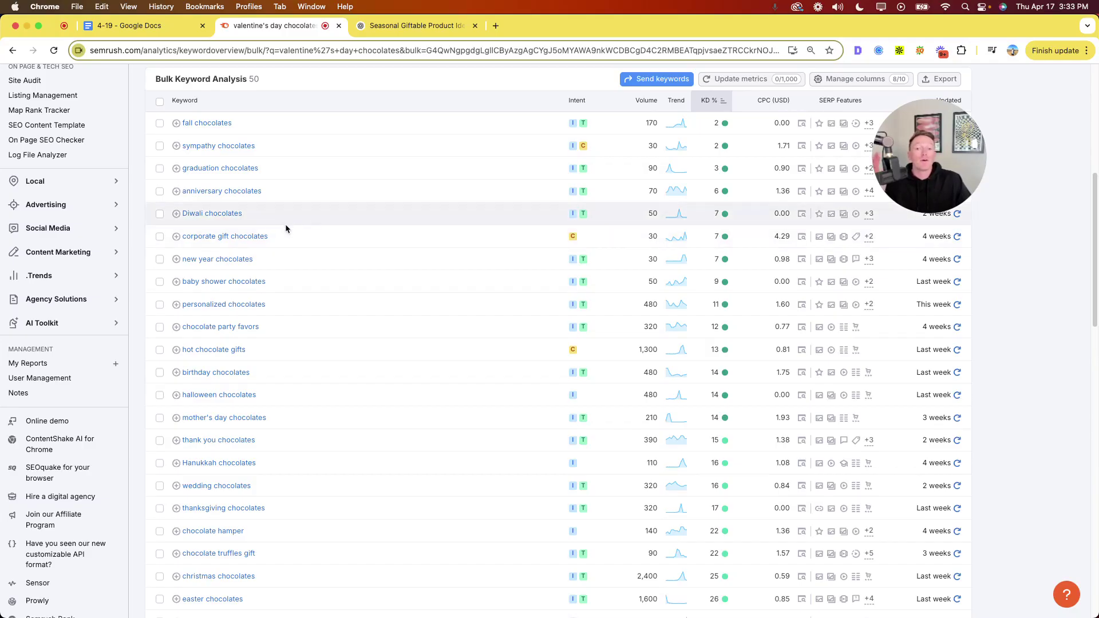
double_click(652, 236)
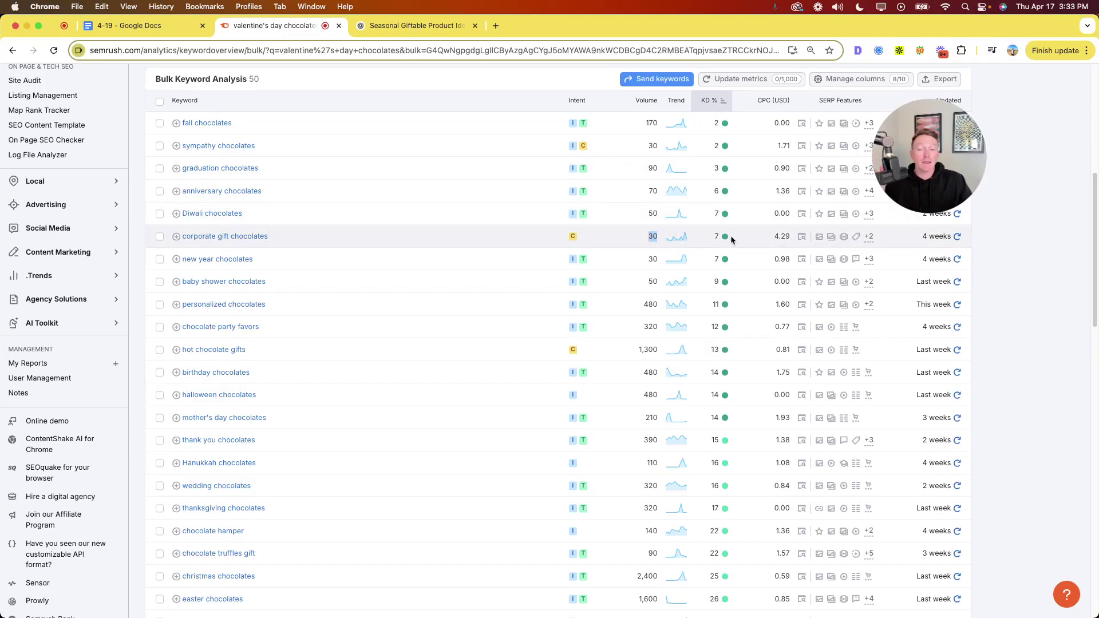
click(652, 235)
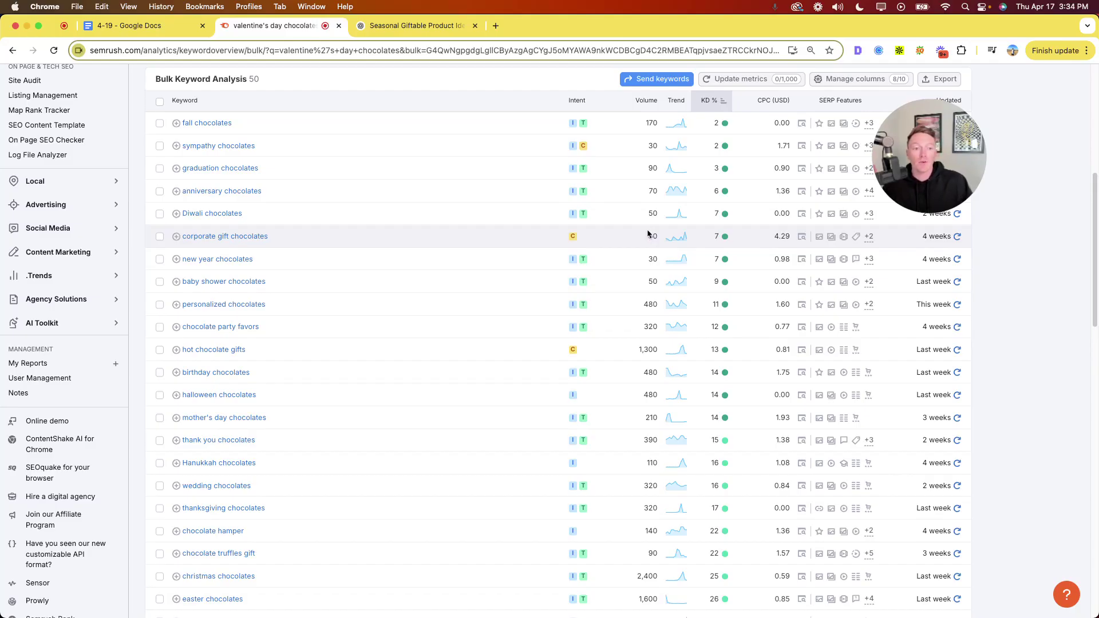
scroll(647, 242, down, 1)
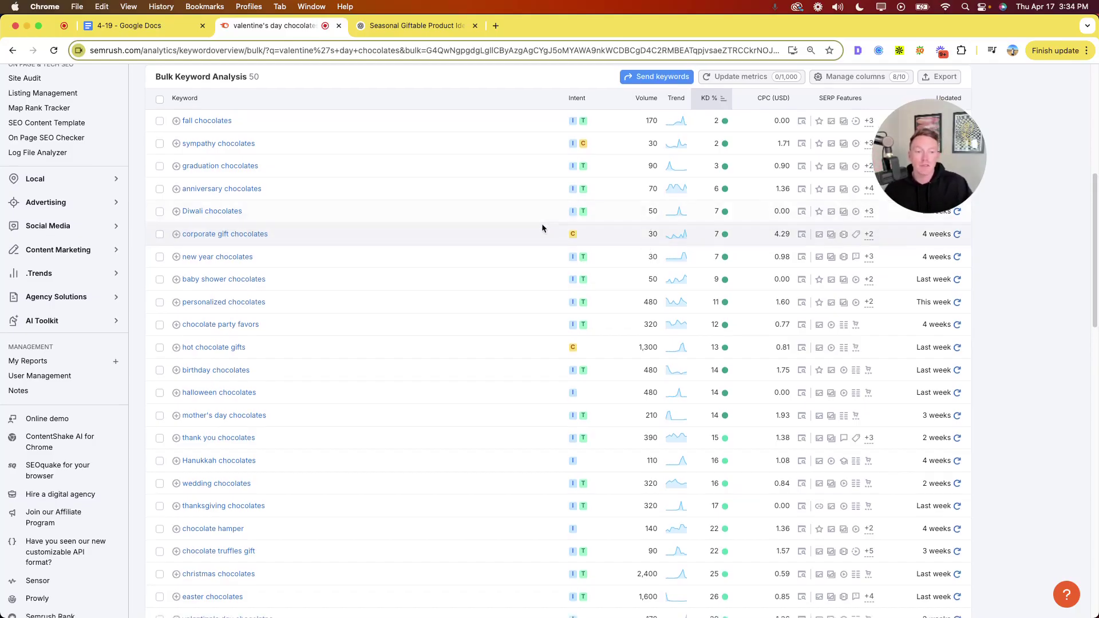
scroll(560, 239, down, 1)
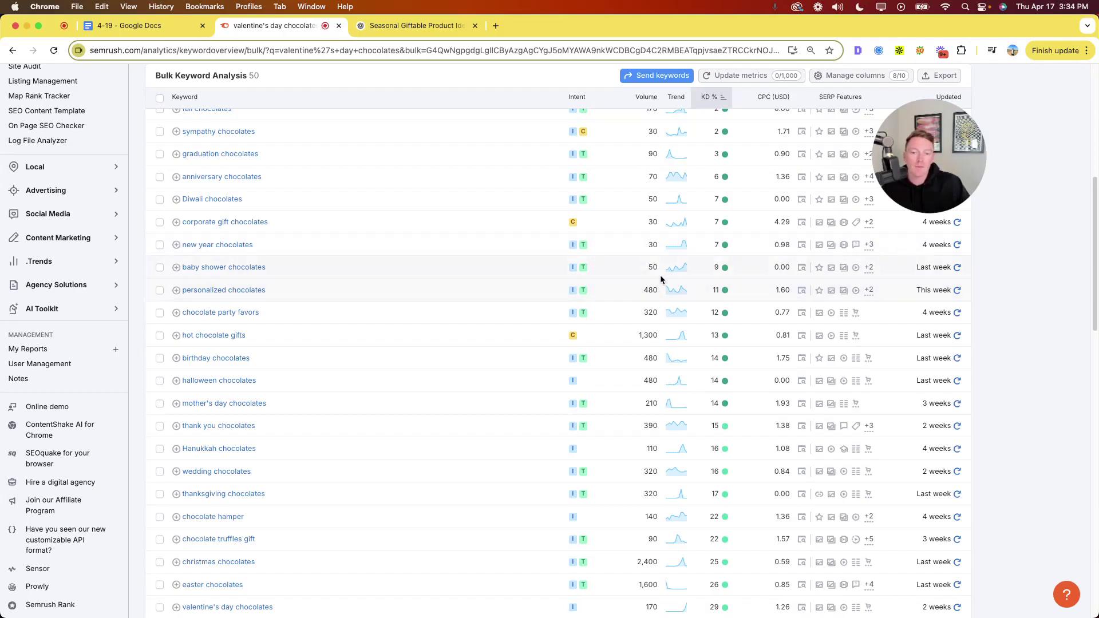
scroll(641, 281, down, 1)
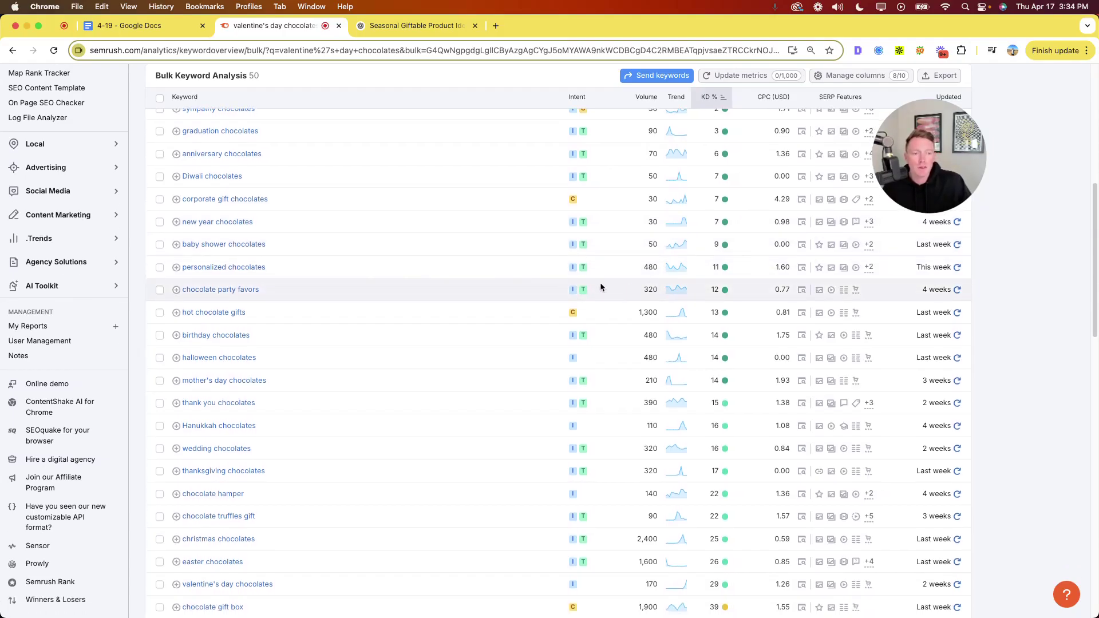
scroll(601, 287, down, 1)
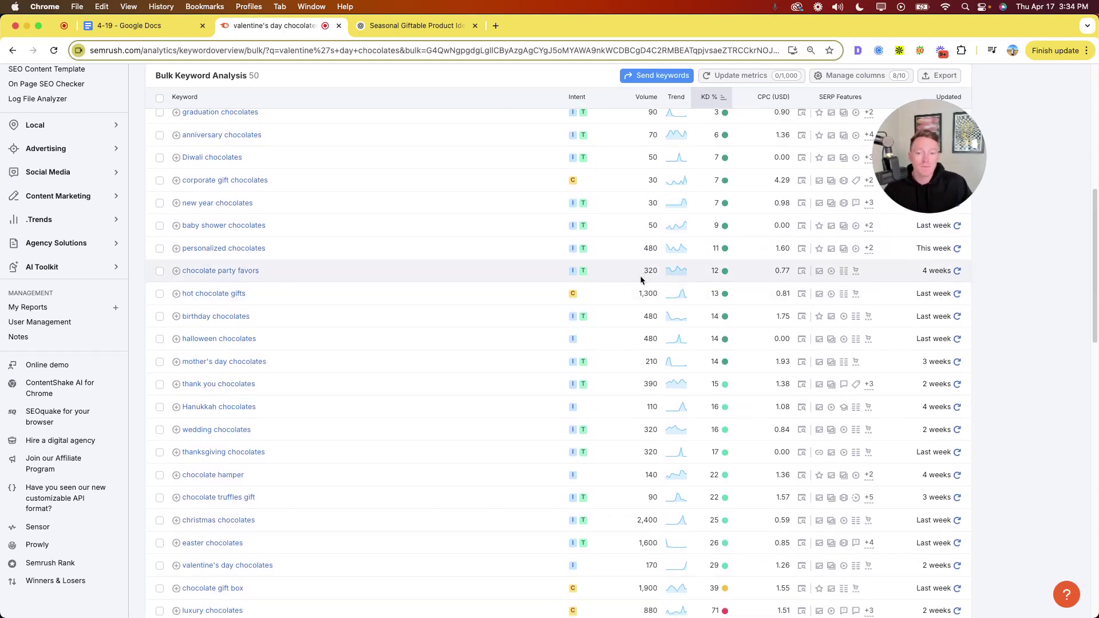
scroll(421, 292, down, 1)
scroll(611, 297, down, 1)
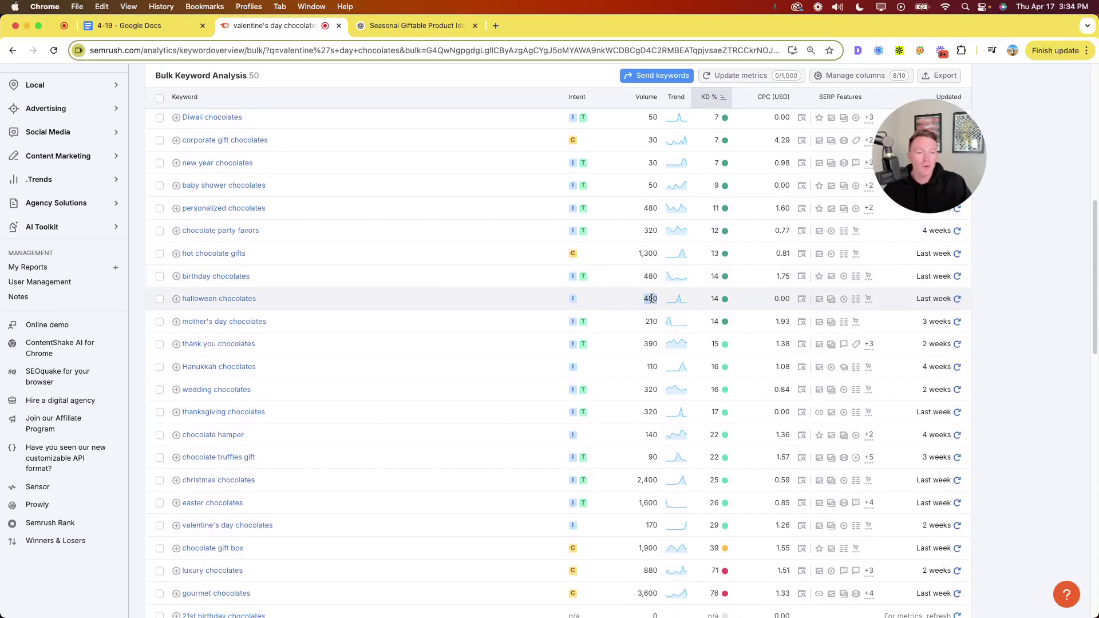
mouse_move(717, 300)
scroll(642, 300, down, 1)
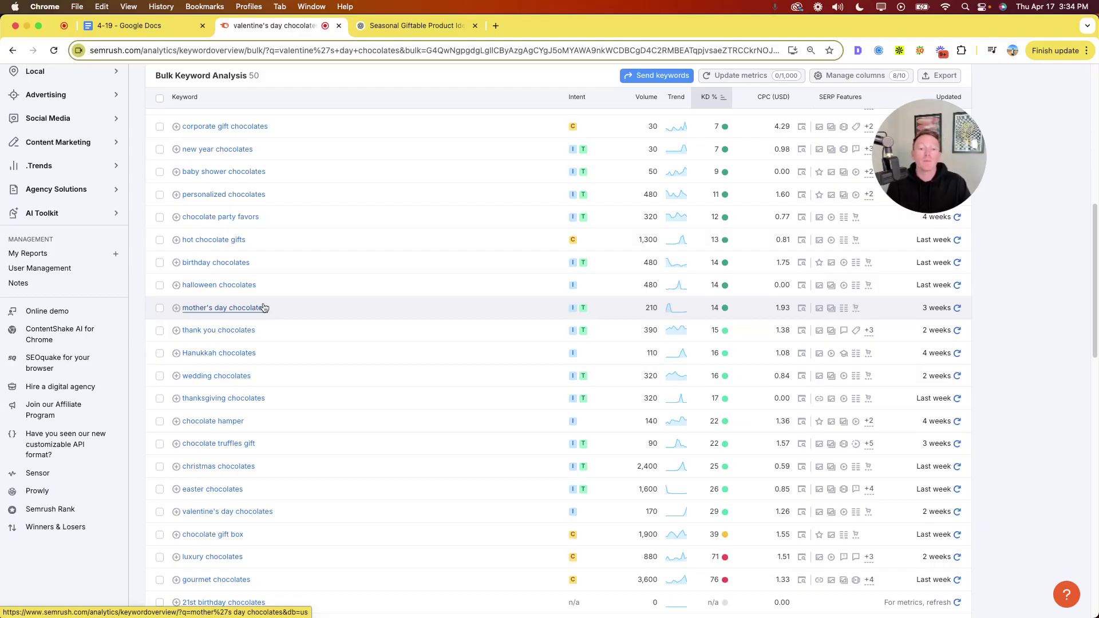
scroll(266, 334, down, 2)
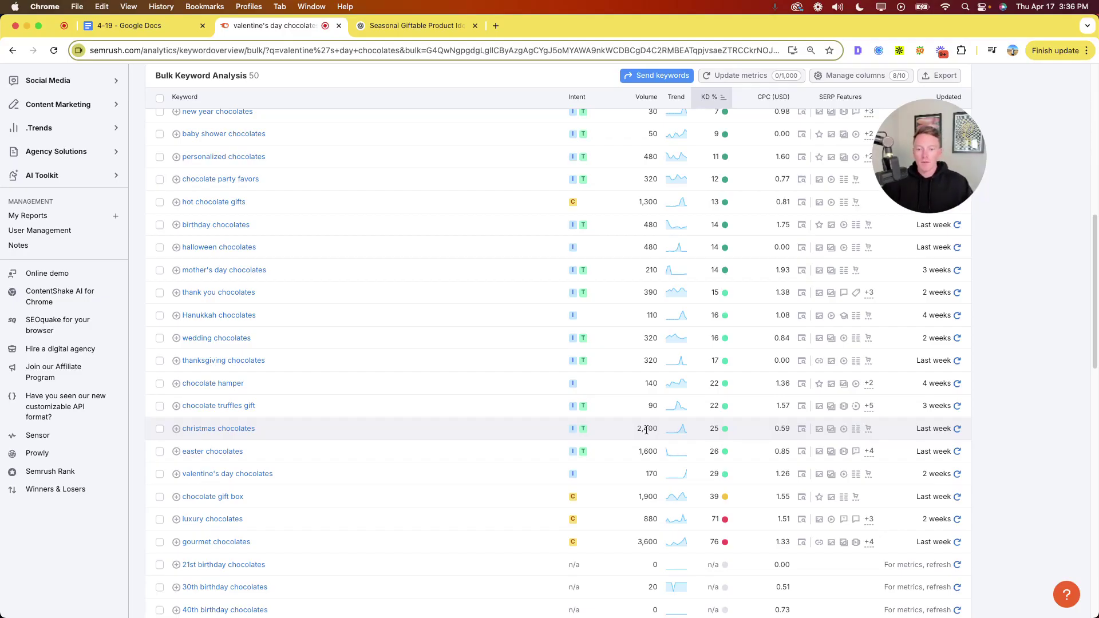
key(ctrl+f)
text(thank)
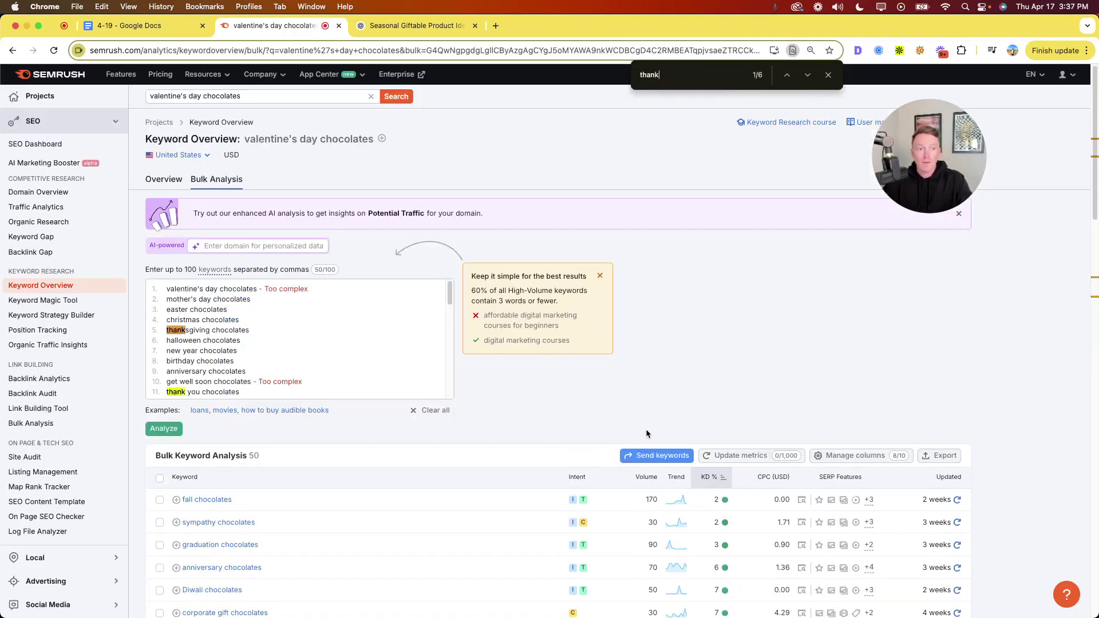
text(sgi)
key(Return)
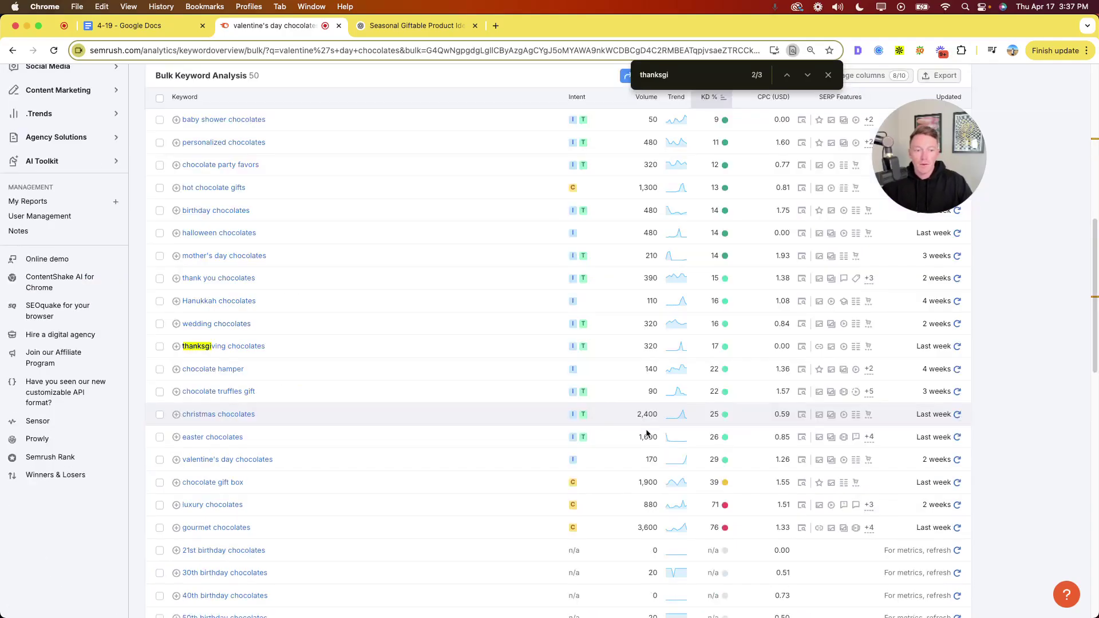
mouse_move(573, 391)
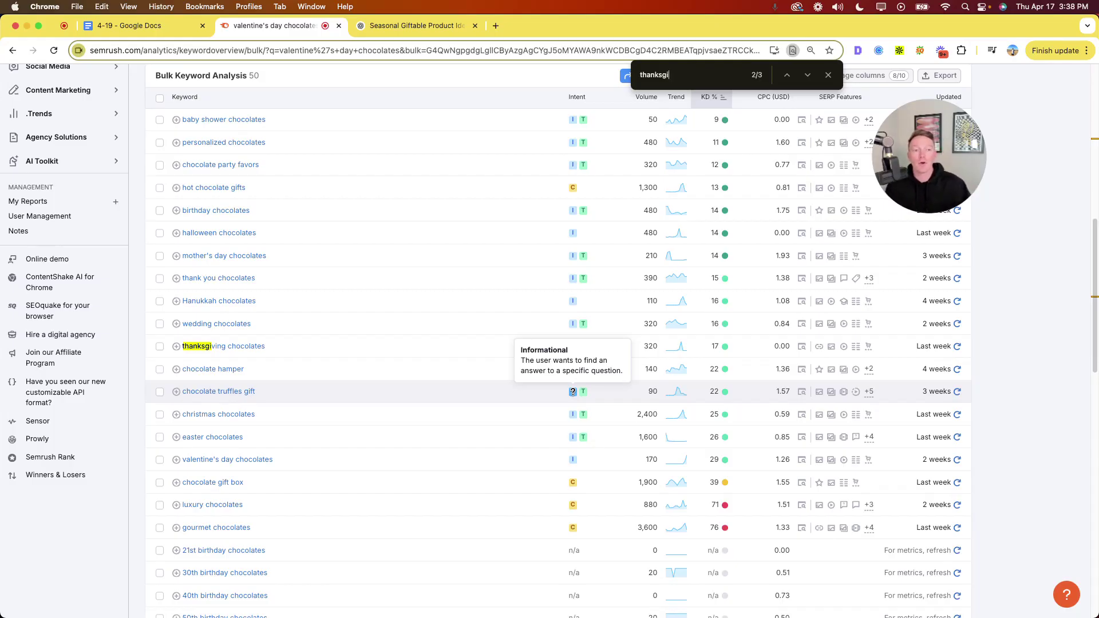
click(828, 75)
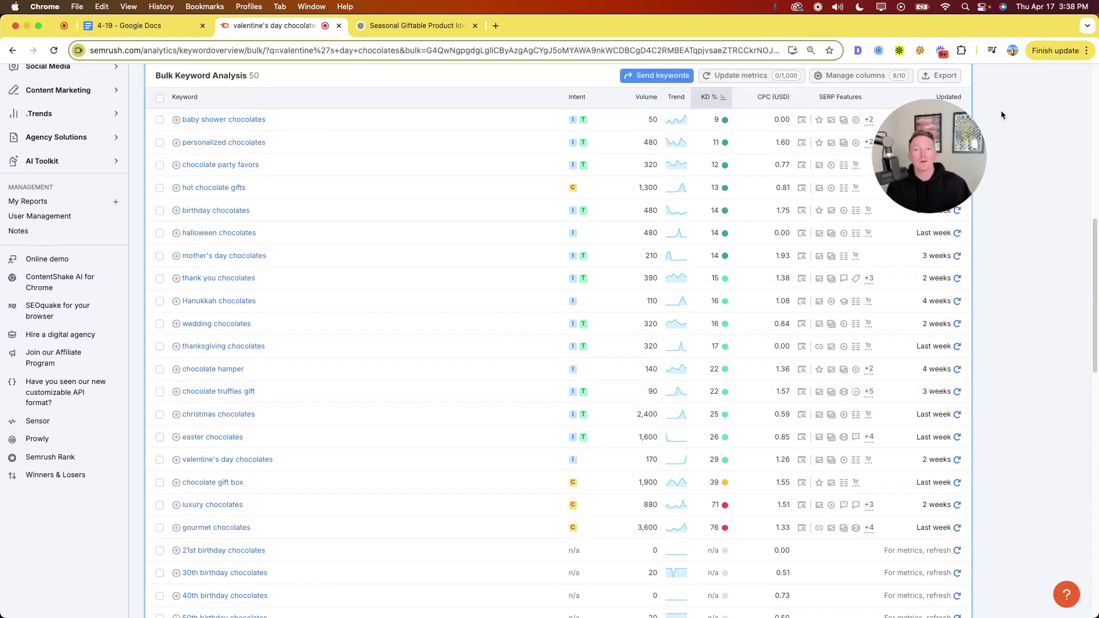